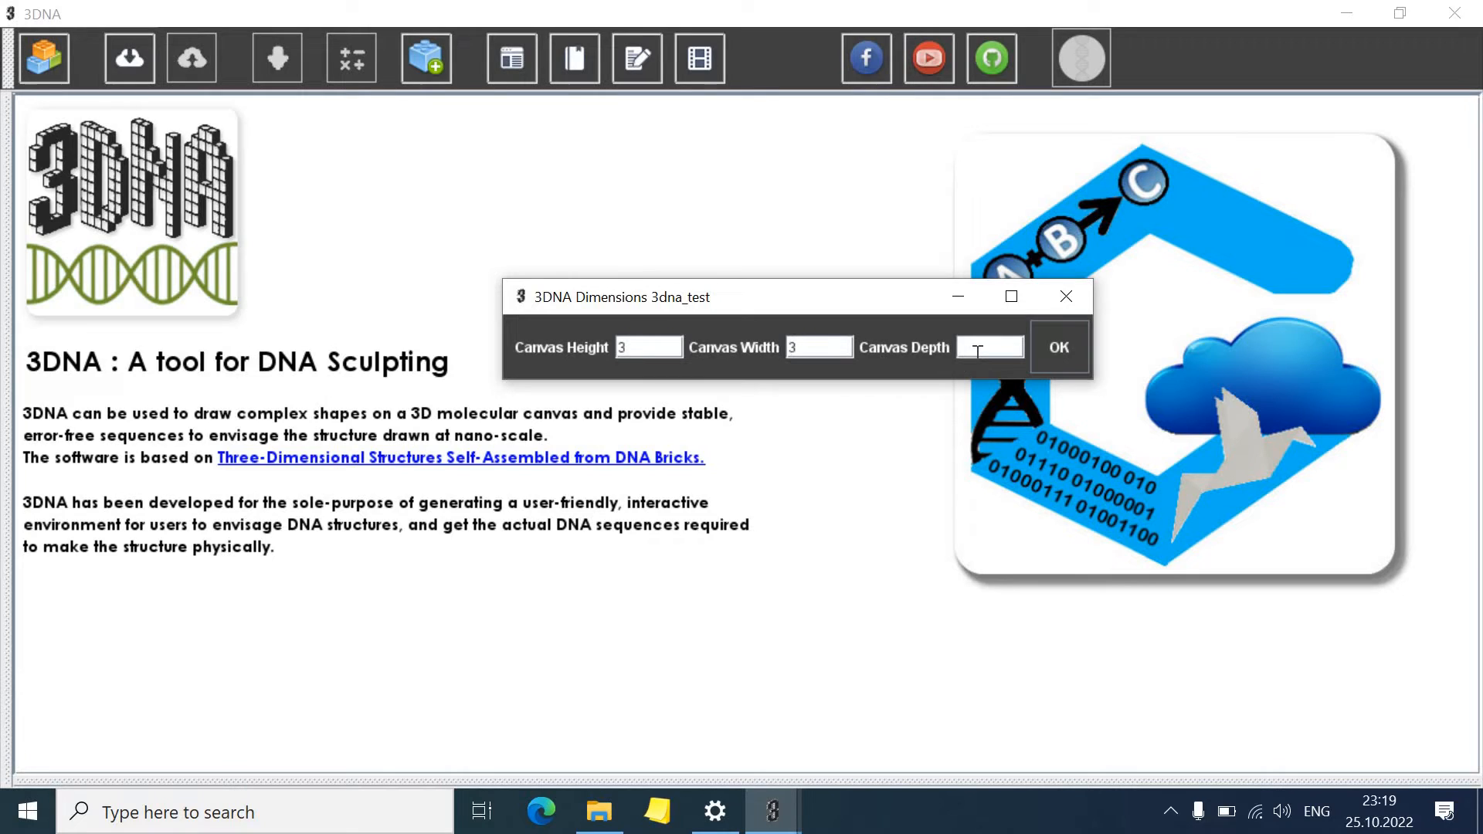
Try to create the canvas with a depth of 23 and dismiss the dimension error
left_click(977, 352)
type("24")
key("BackSpace")
key("BackSpace")
type("39")
key("BackSpace")
key("BackSpace")
type("23")
left_click(1059, 346)
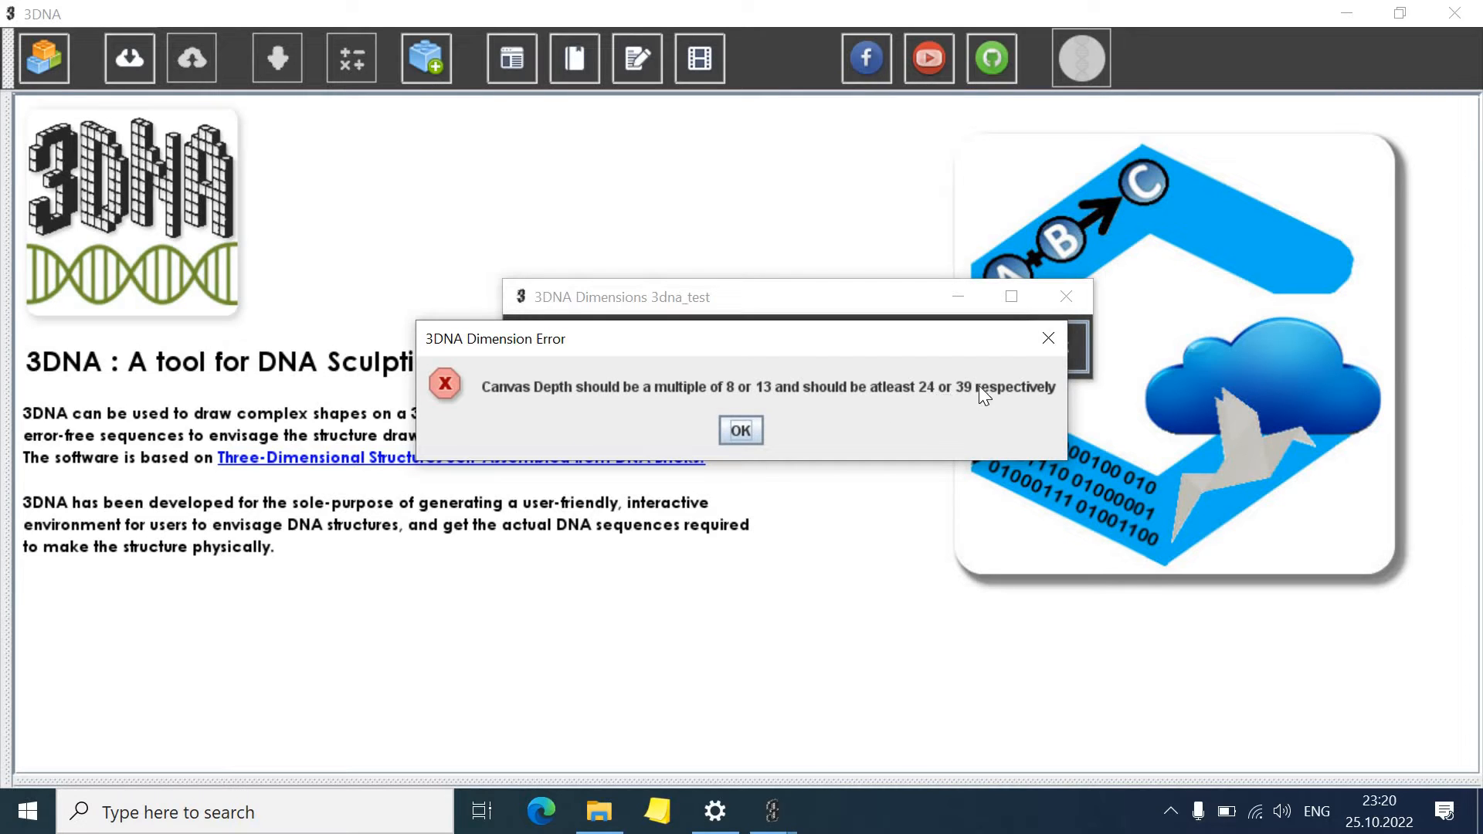
left_click(1048, 340)
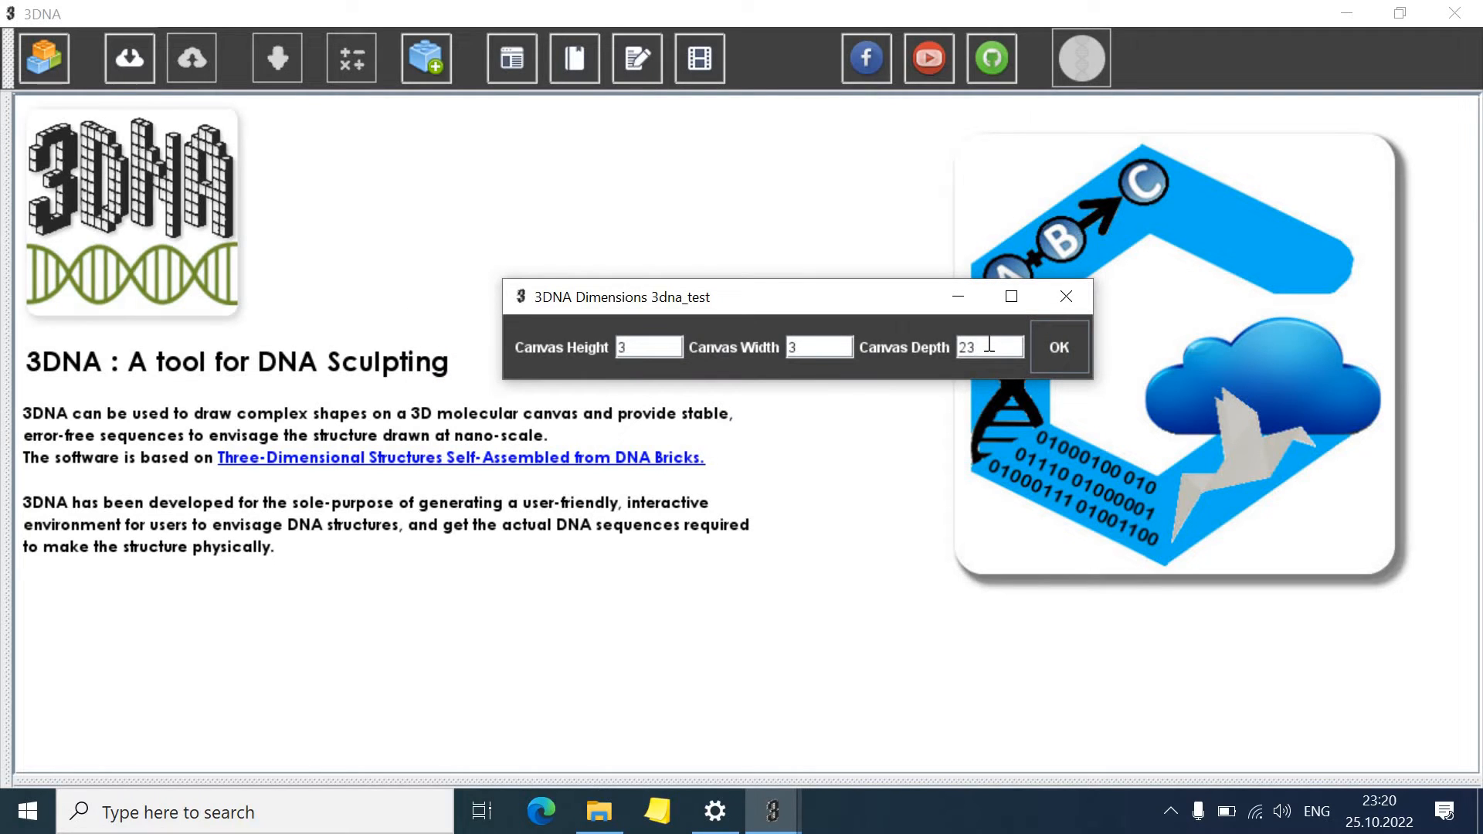
Try a canvas depth of 38 instead and dismiss the dimension error again
key("BackSpace")
key("BackSpace")
type("38")
left_click(1060, 349)
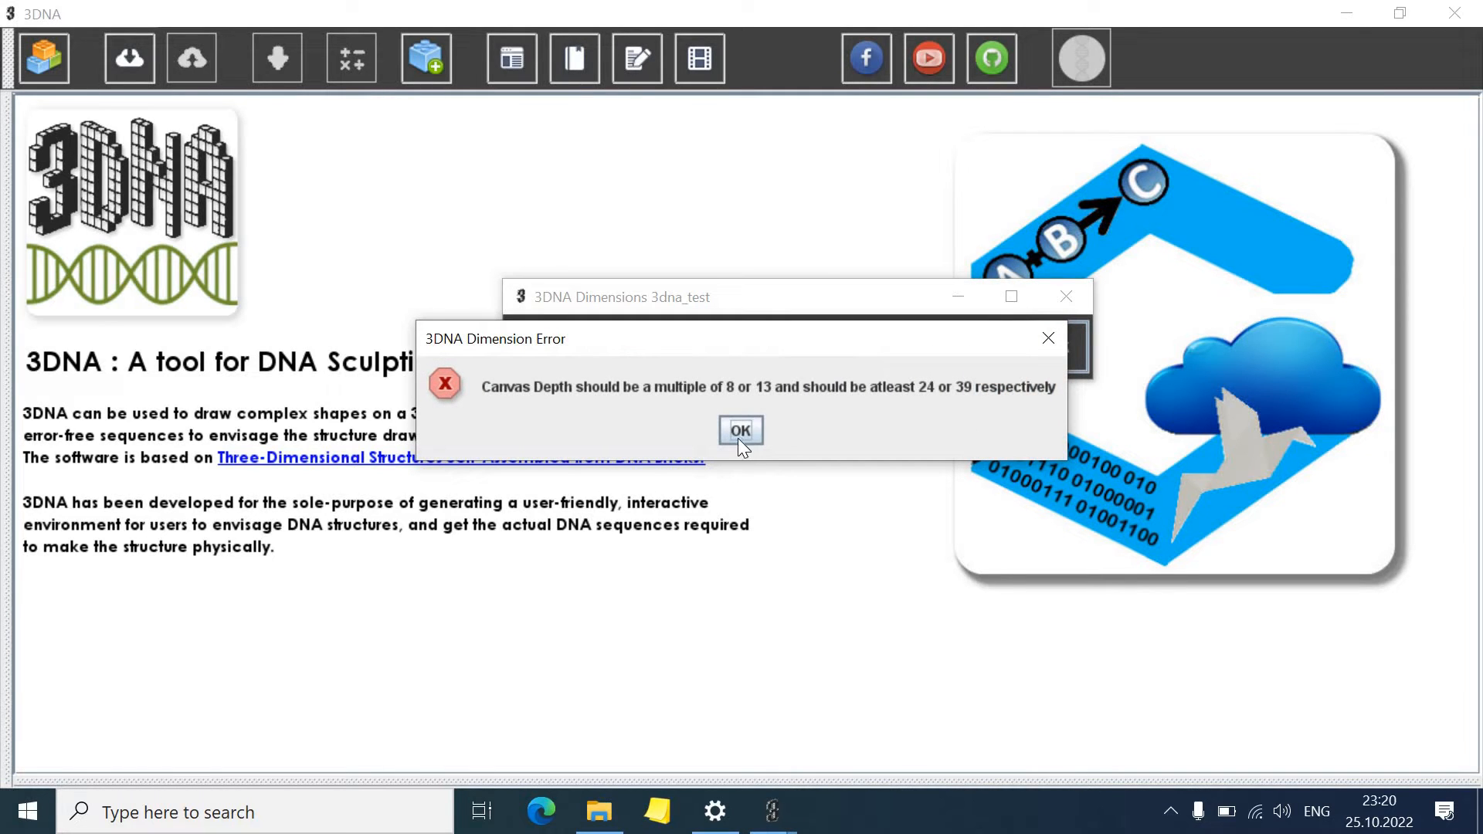
left_click(740, 431)
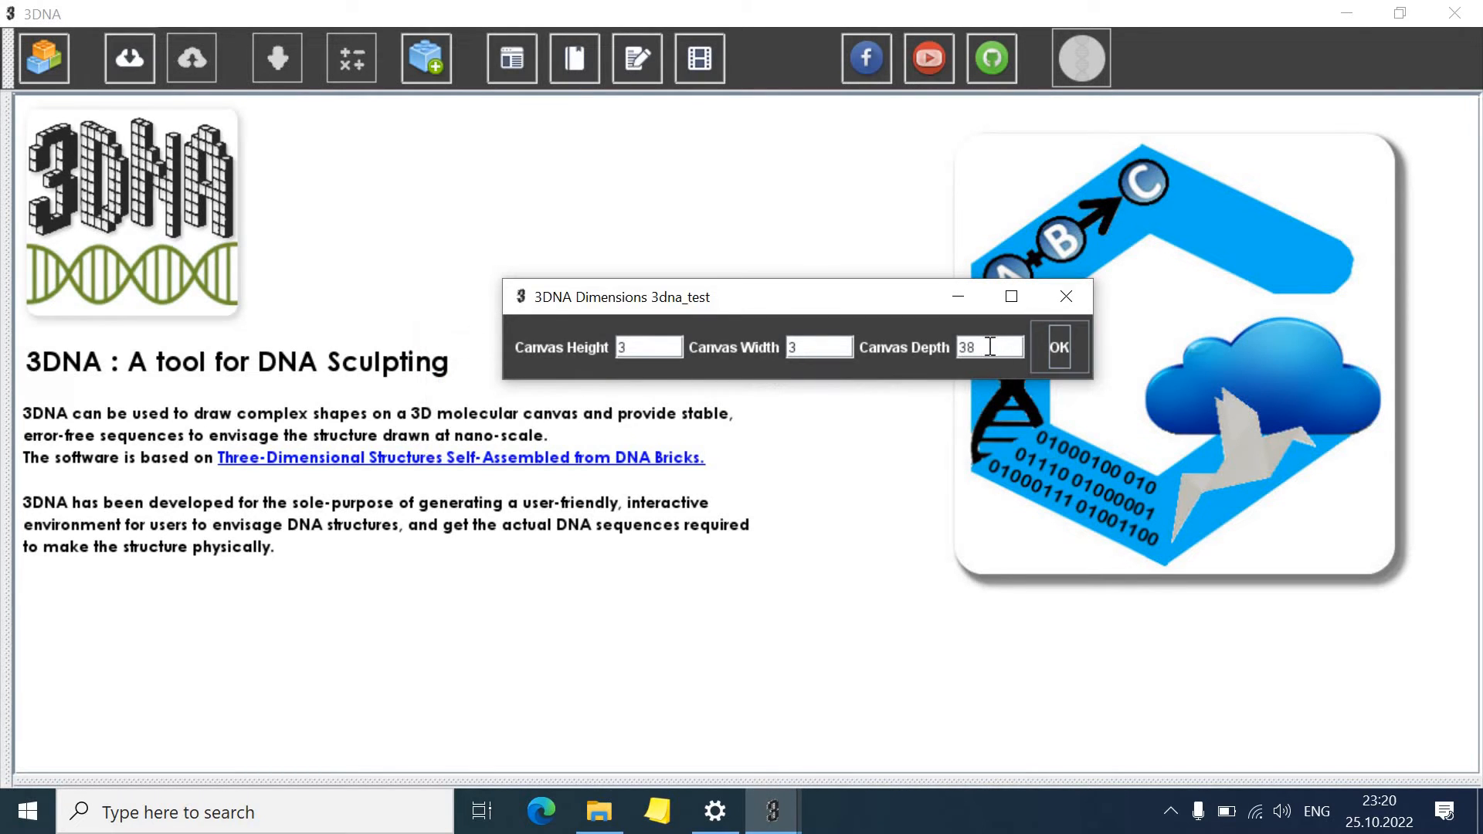
Confirm the canvas dimensions to create the 3 by 3 canvas
left_click(975, 348)
left_click(1061, 349)
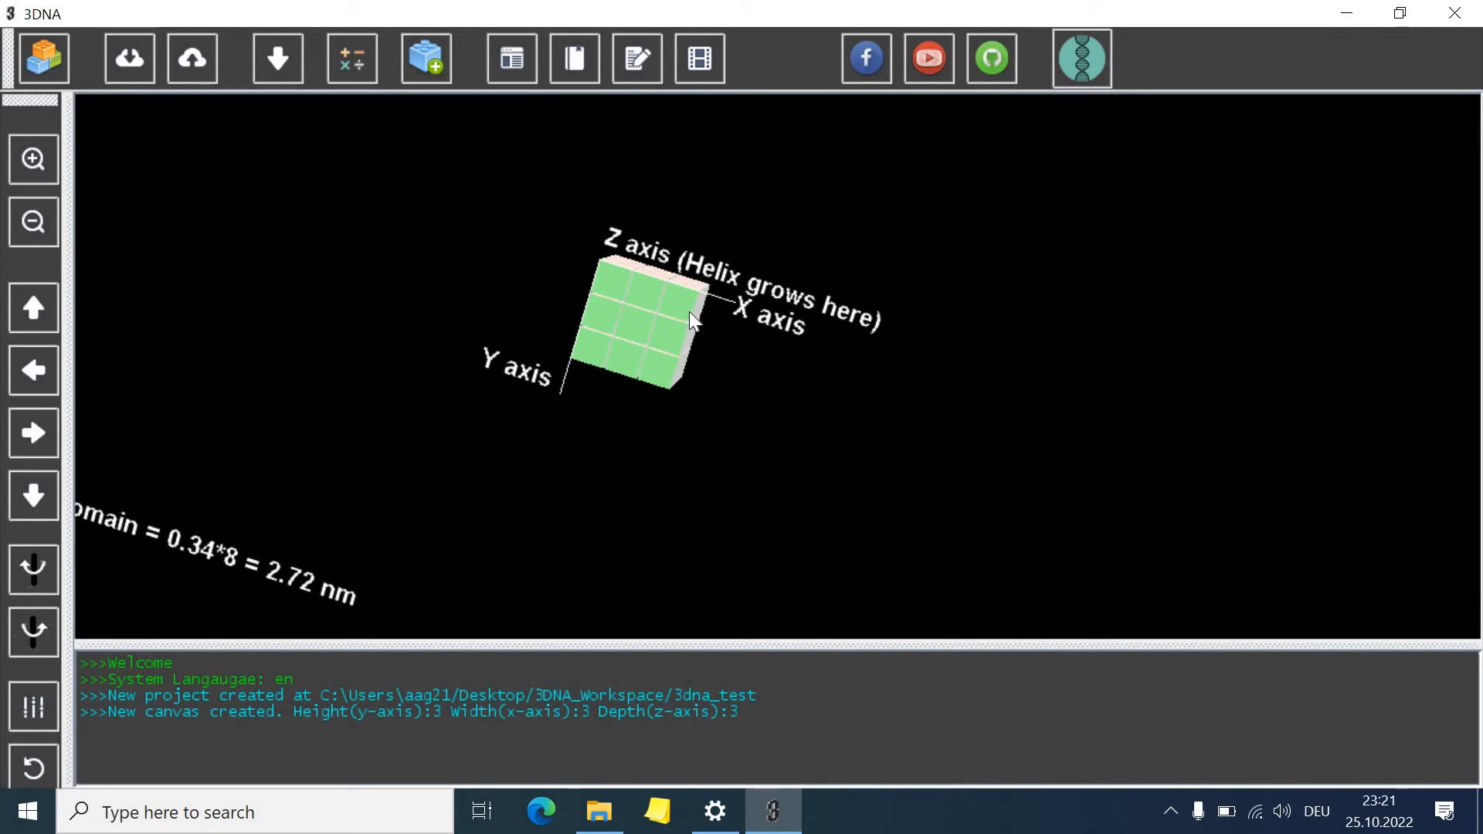
Delete three voxels from the cube's front face, then undo all three deletions
left_click(672, 323)
left_click(669, 335)
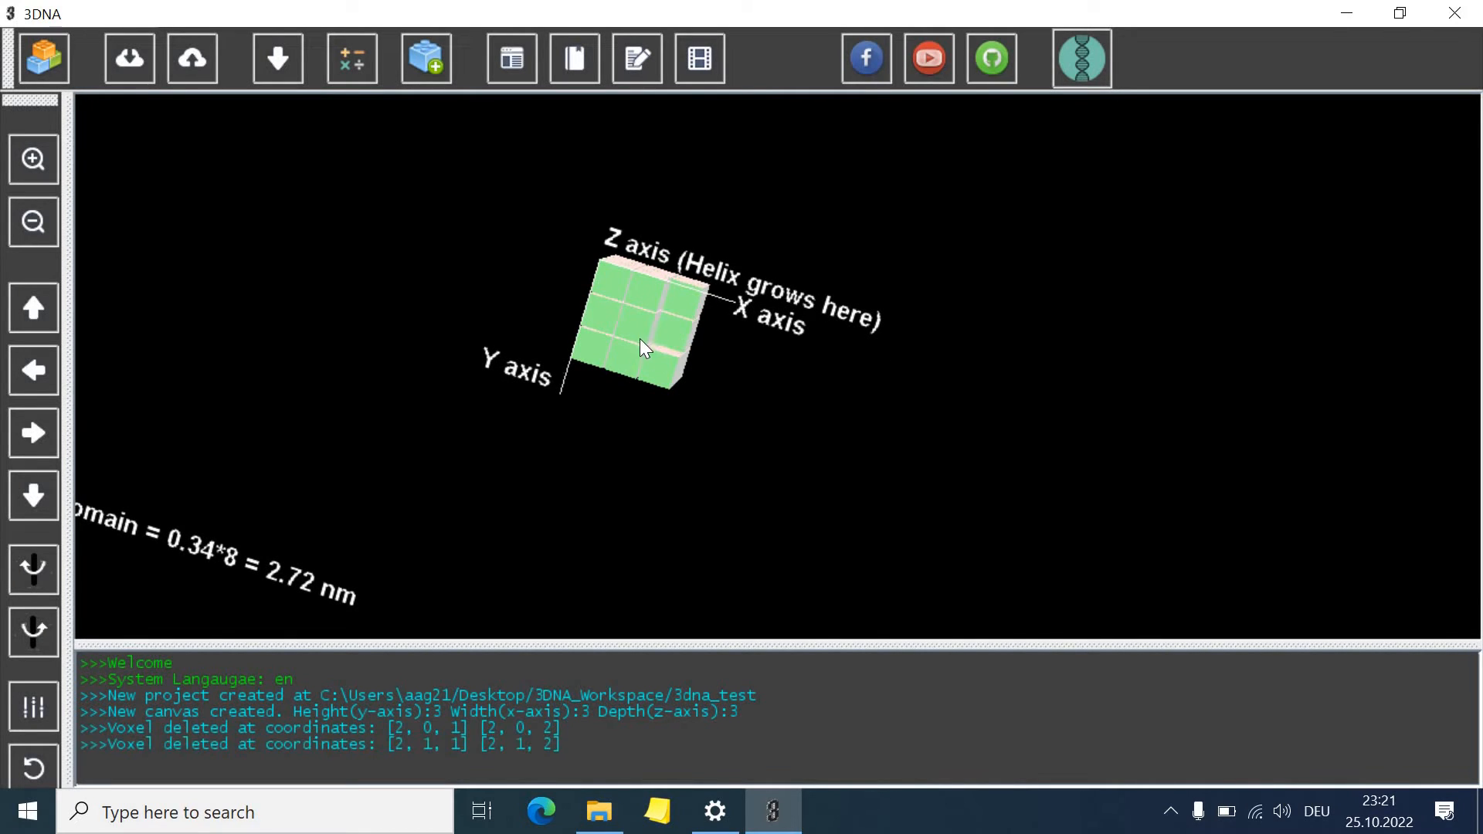
left_click(640, 337)
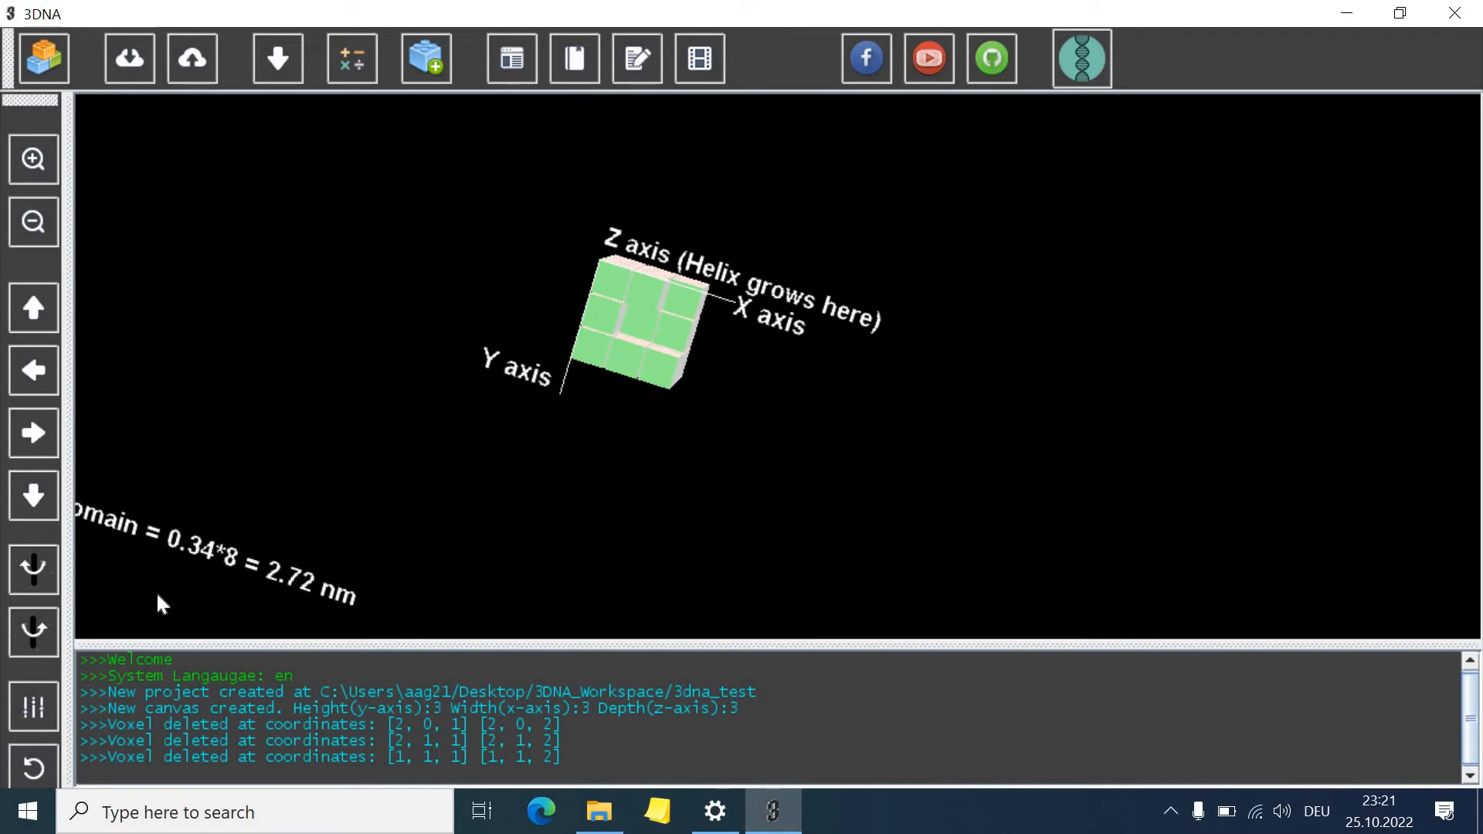
left_click(33, 767)
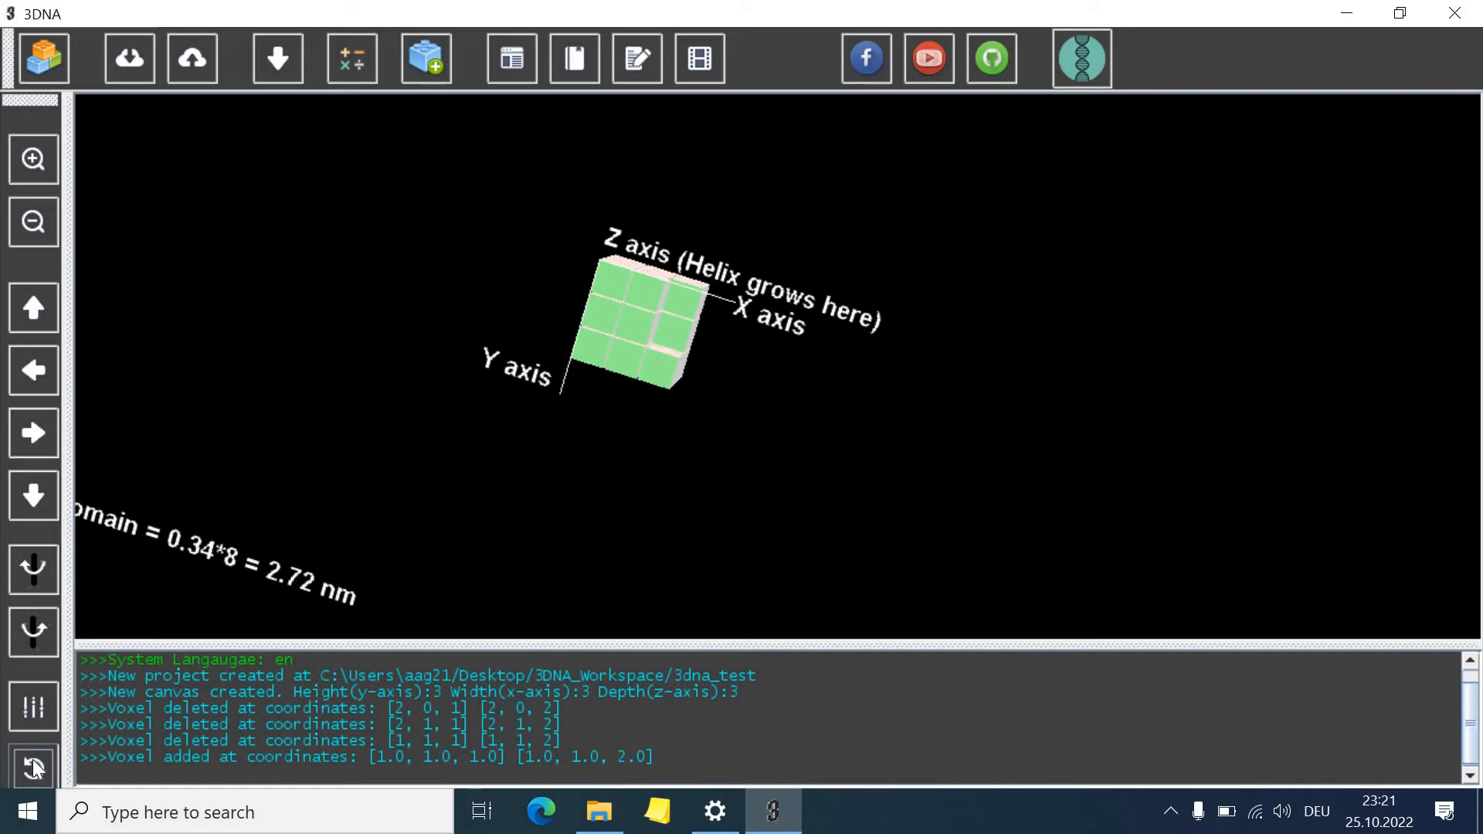
left_click(32, 763)
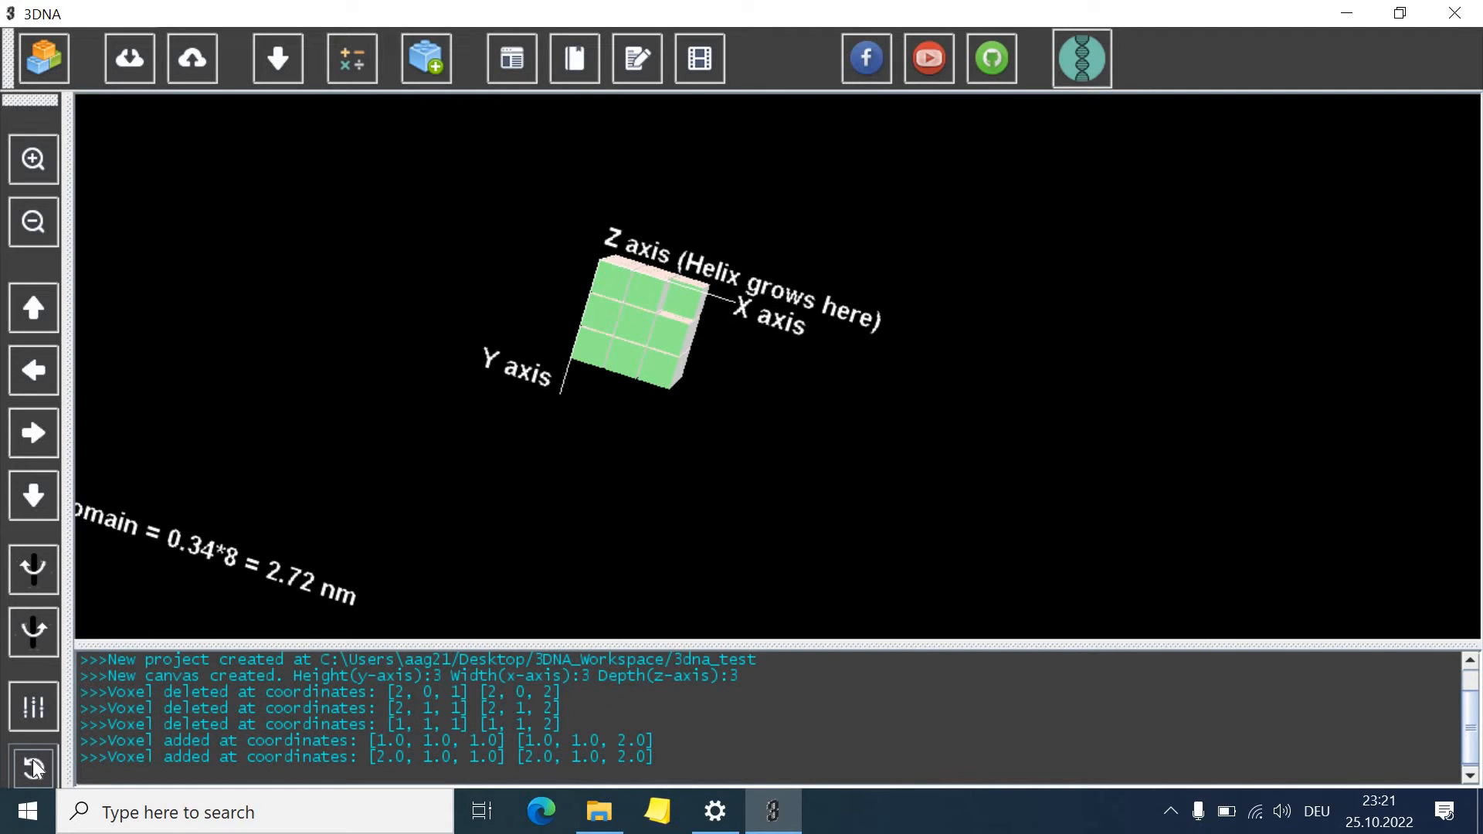
left_click(33, 763)
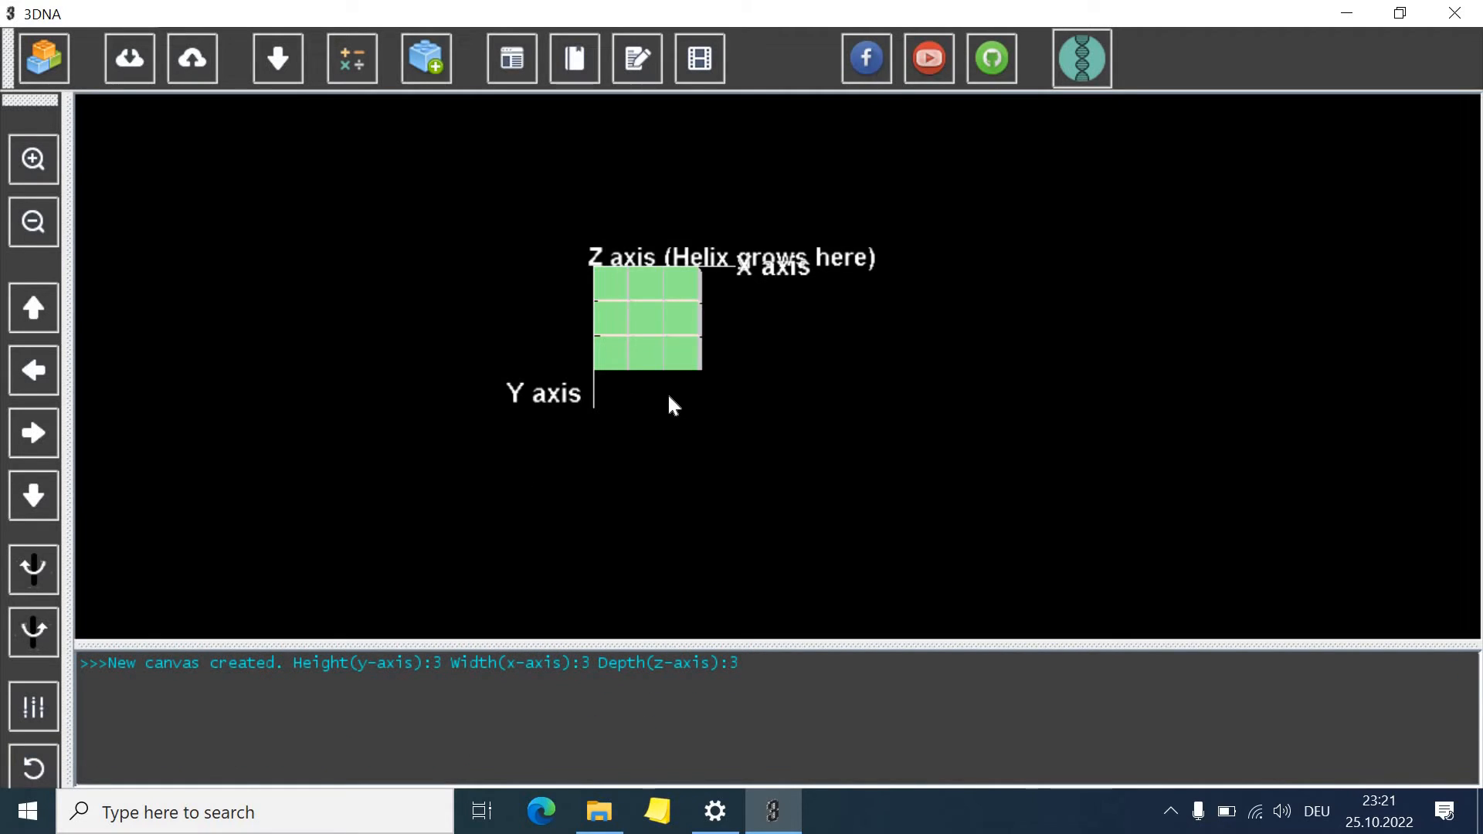
Delete the centre voxel of the cube's front face
left_click_drag(669, 428, 654, 316)
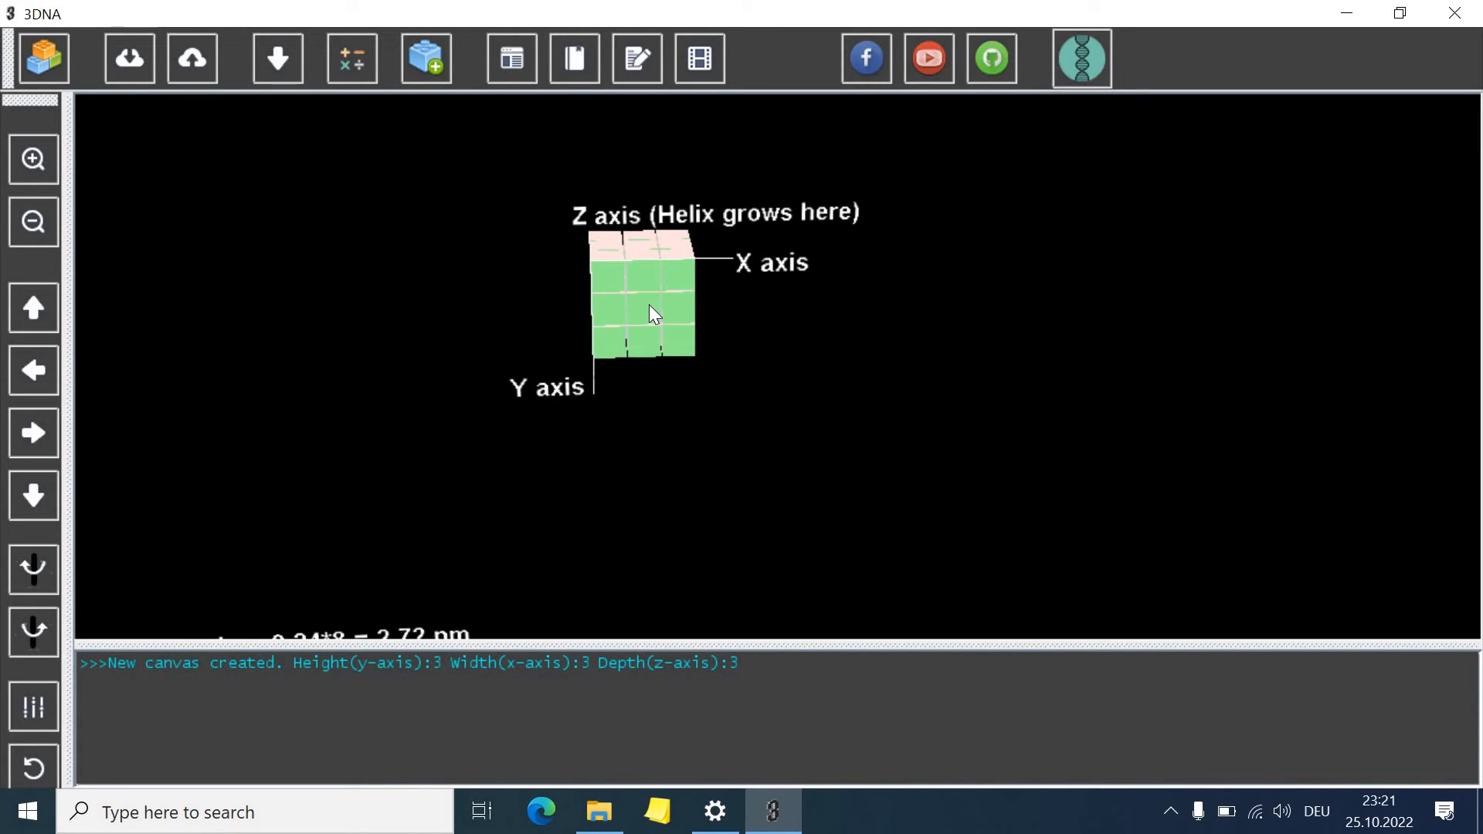
left_click(652, 312)
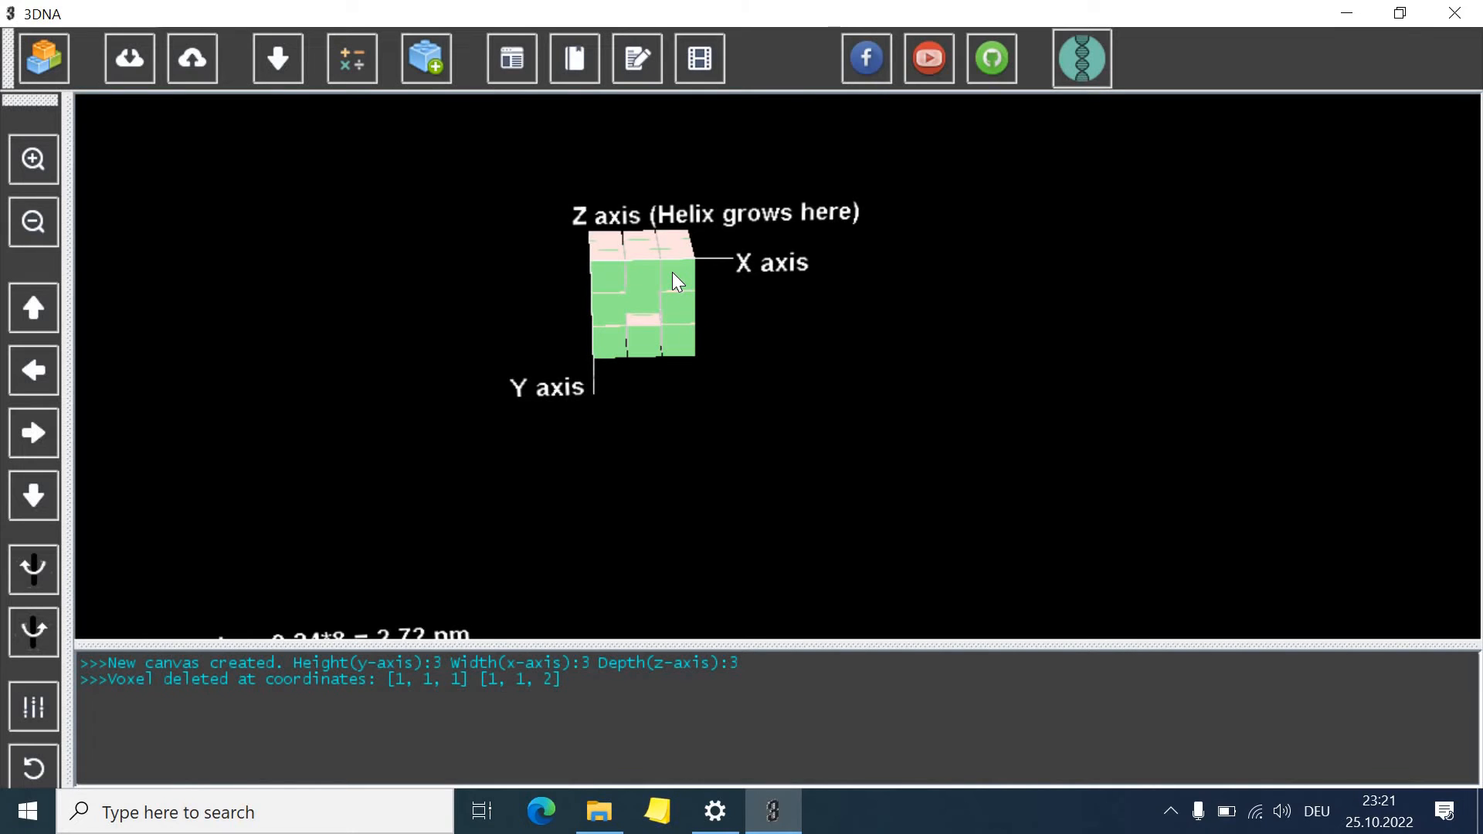
Save the DNA sequences as a .csv file and close the connectivity check window
left_click(281, 62)
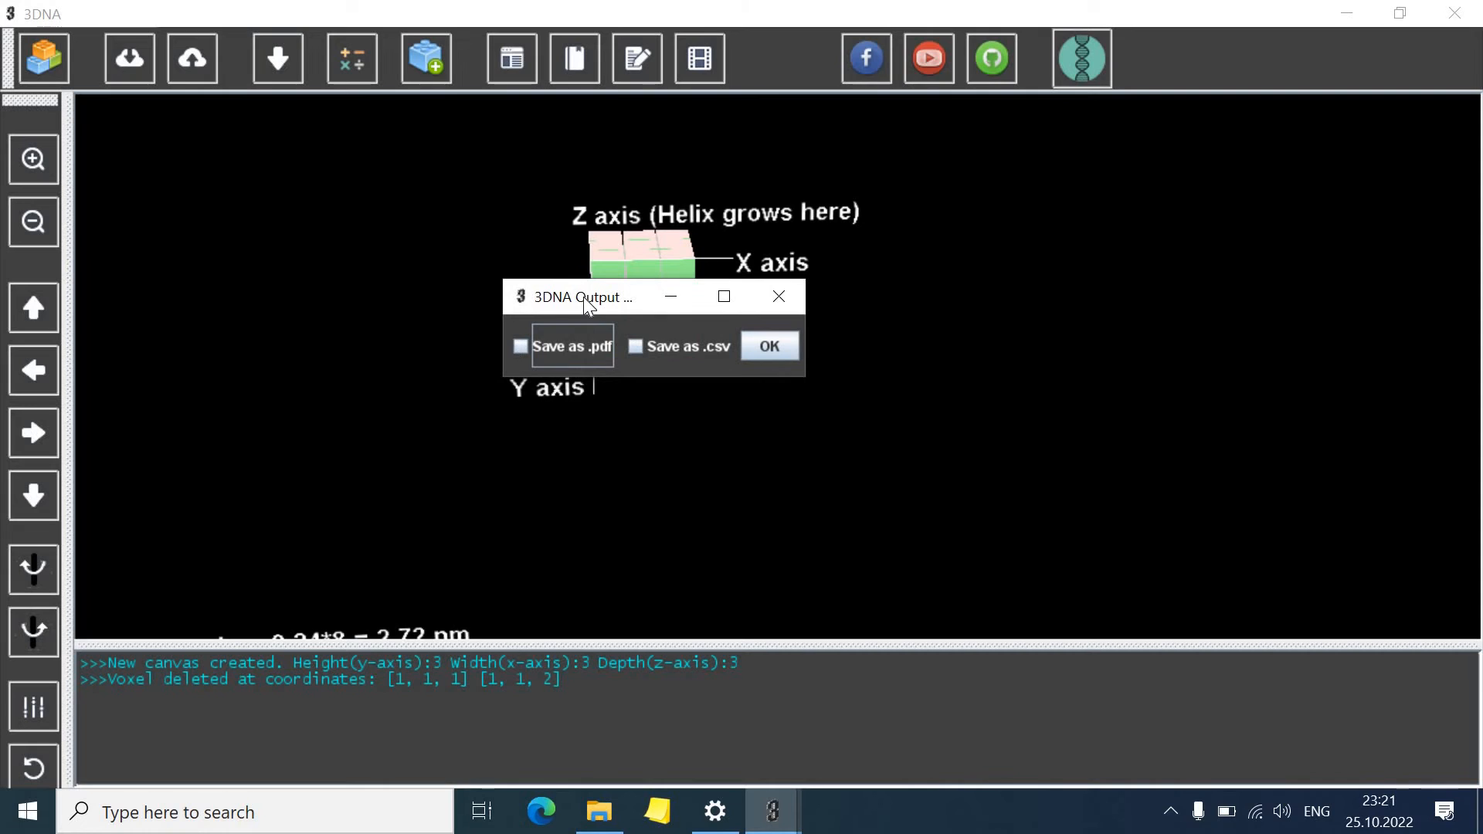
left_click_drag(589, 306, 264, 254)
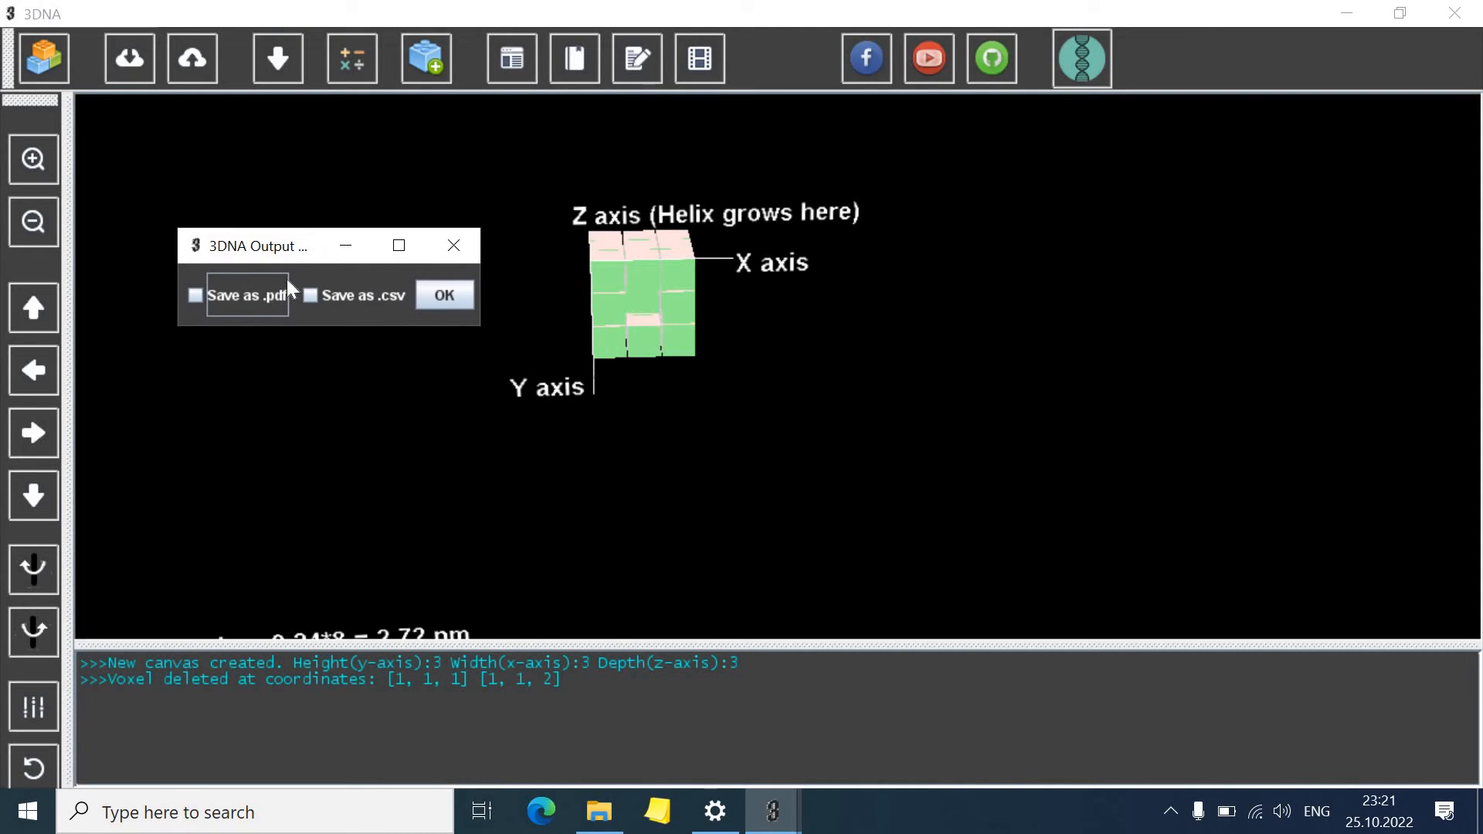
left_click(364, 294)
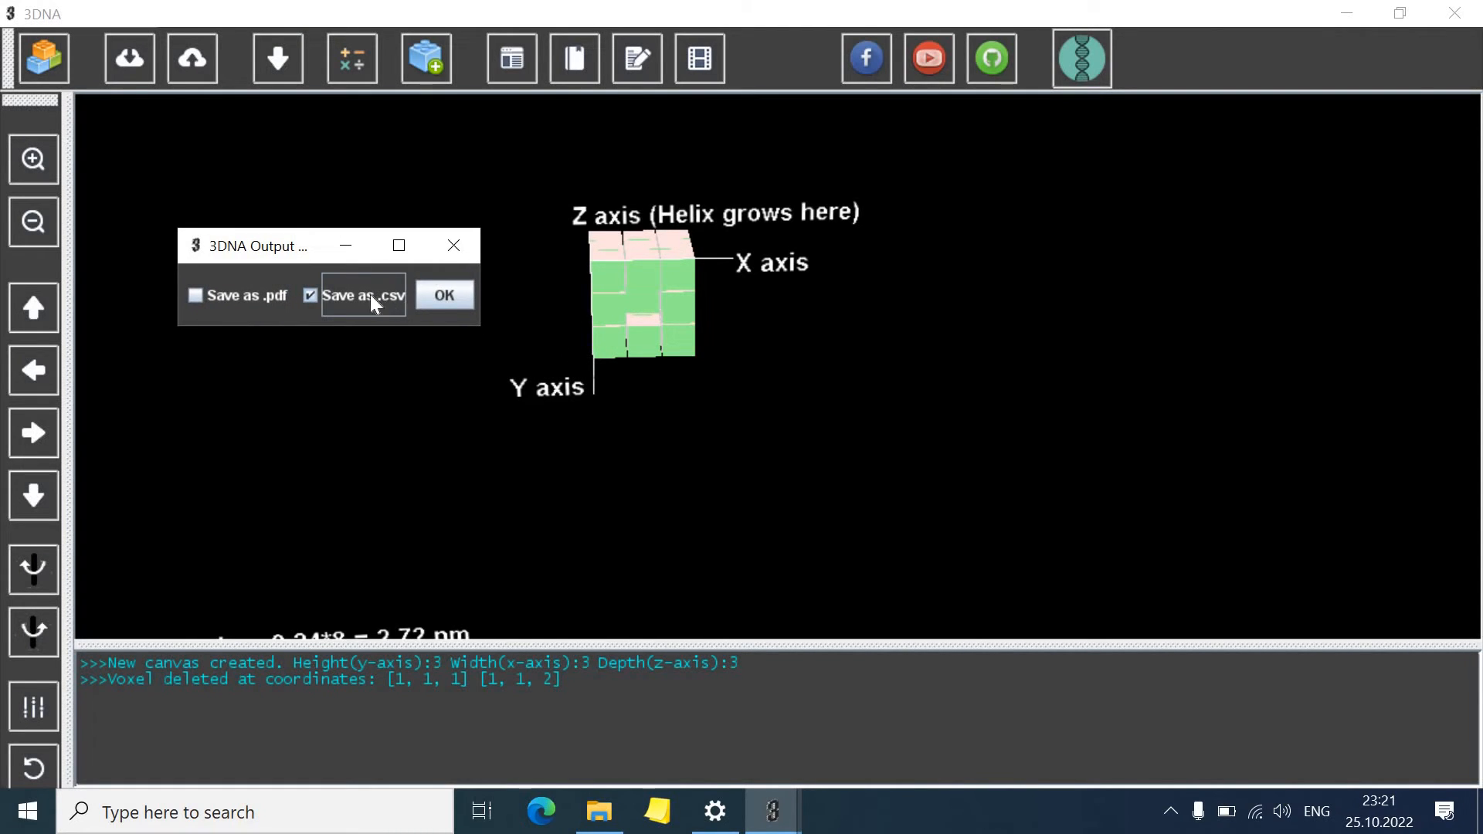
left_click(431, 300)
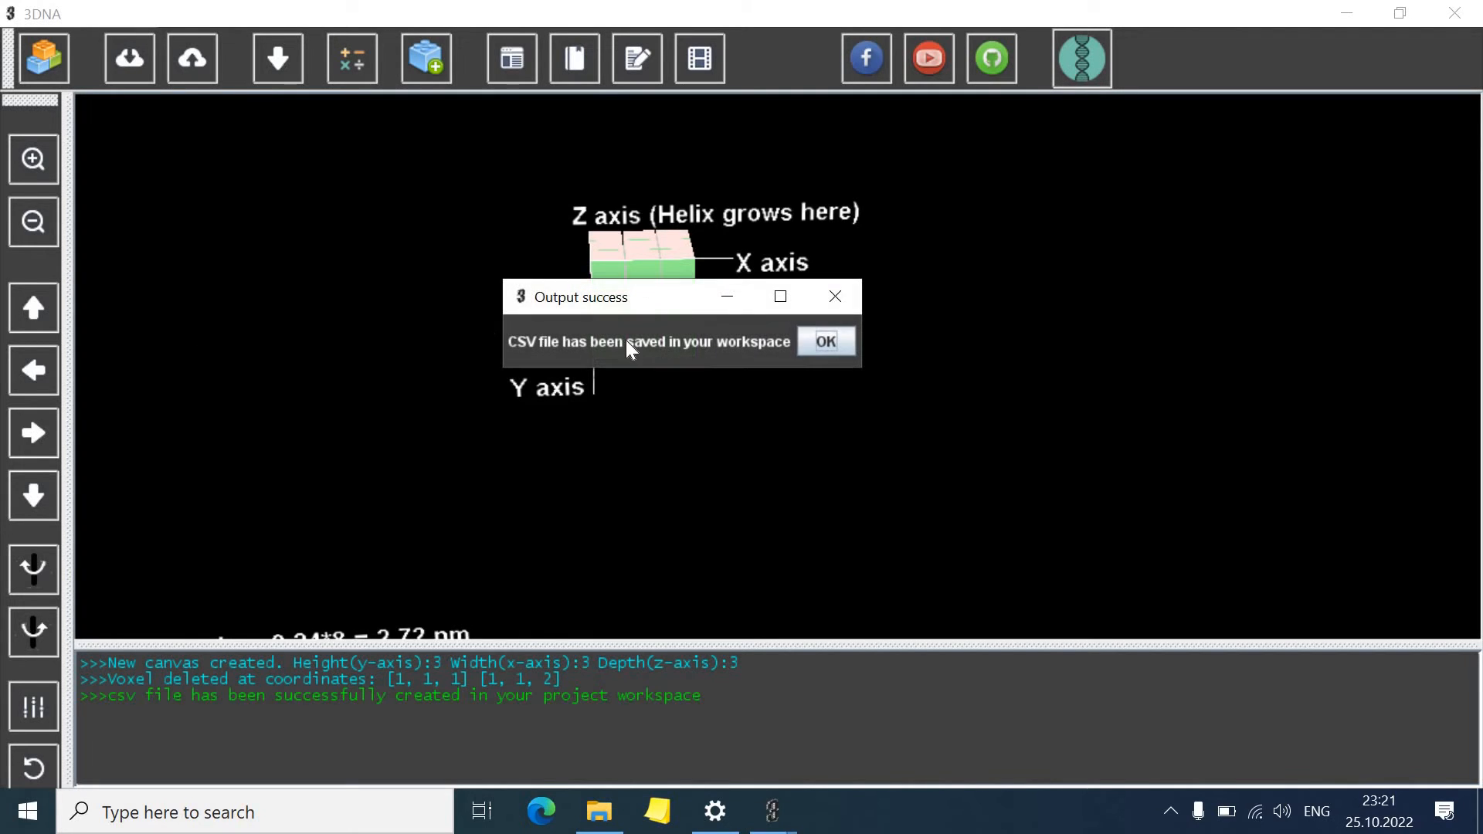
left_click(827, 345)
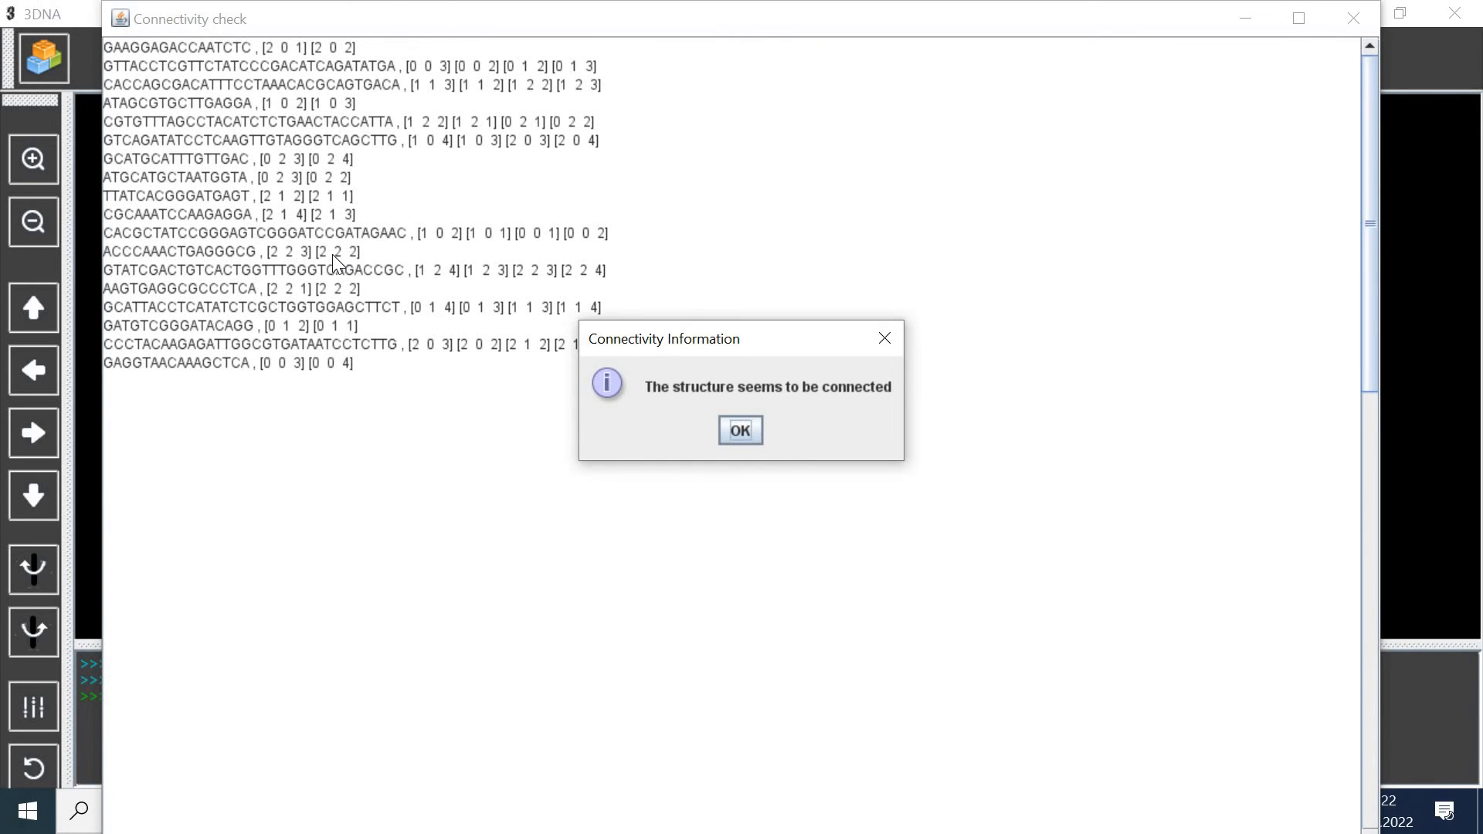
left_click(742, 429)
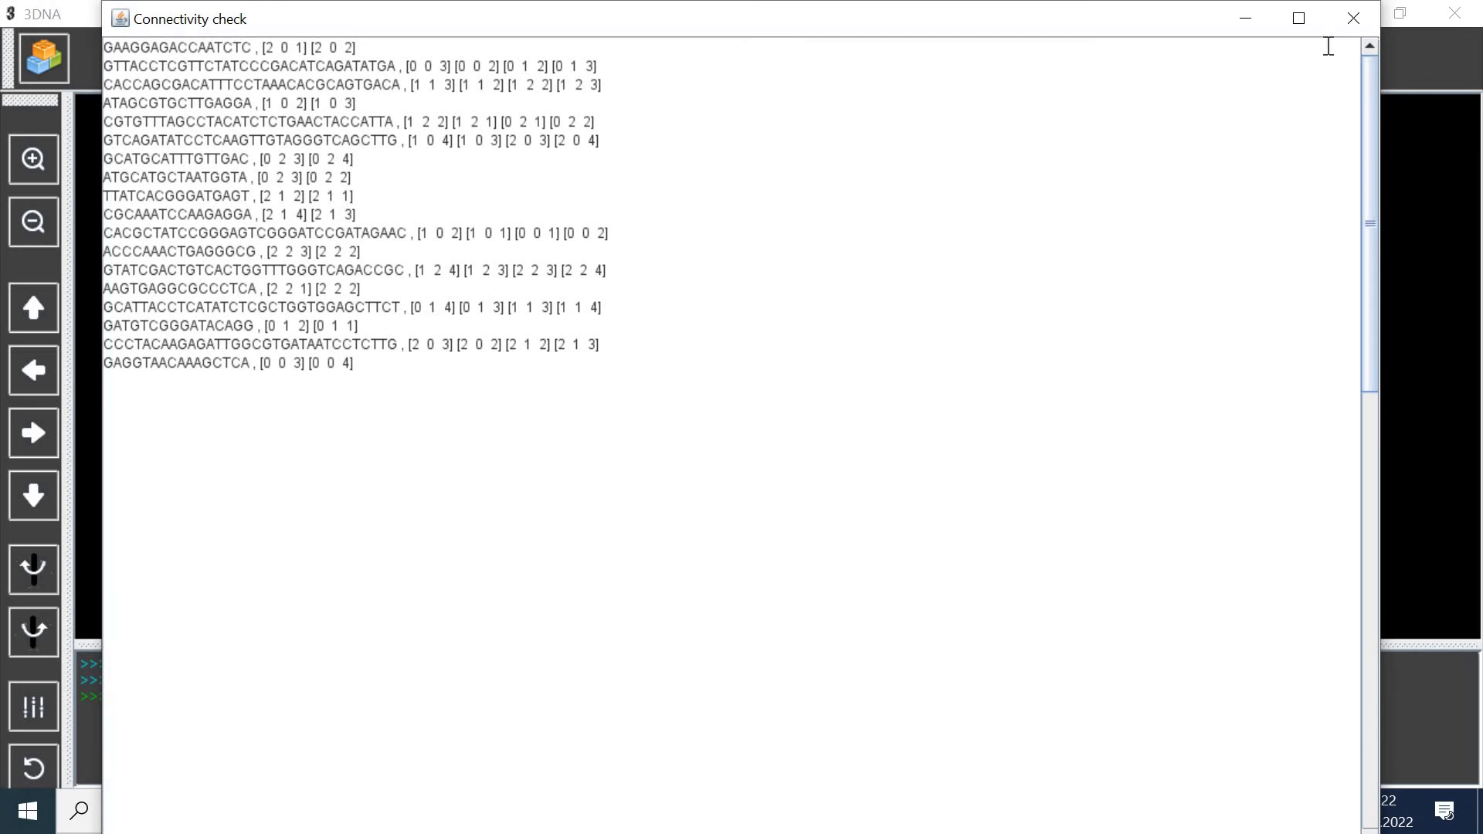
left_click(1360, 22)
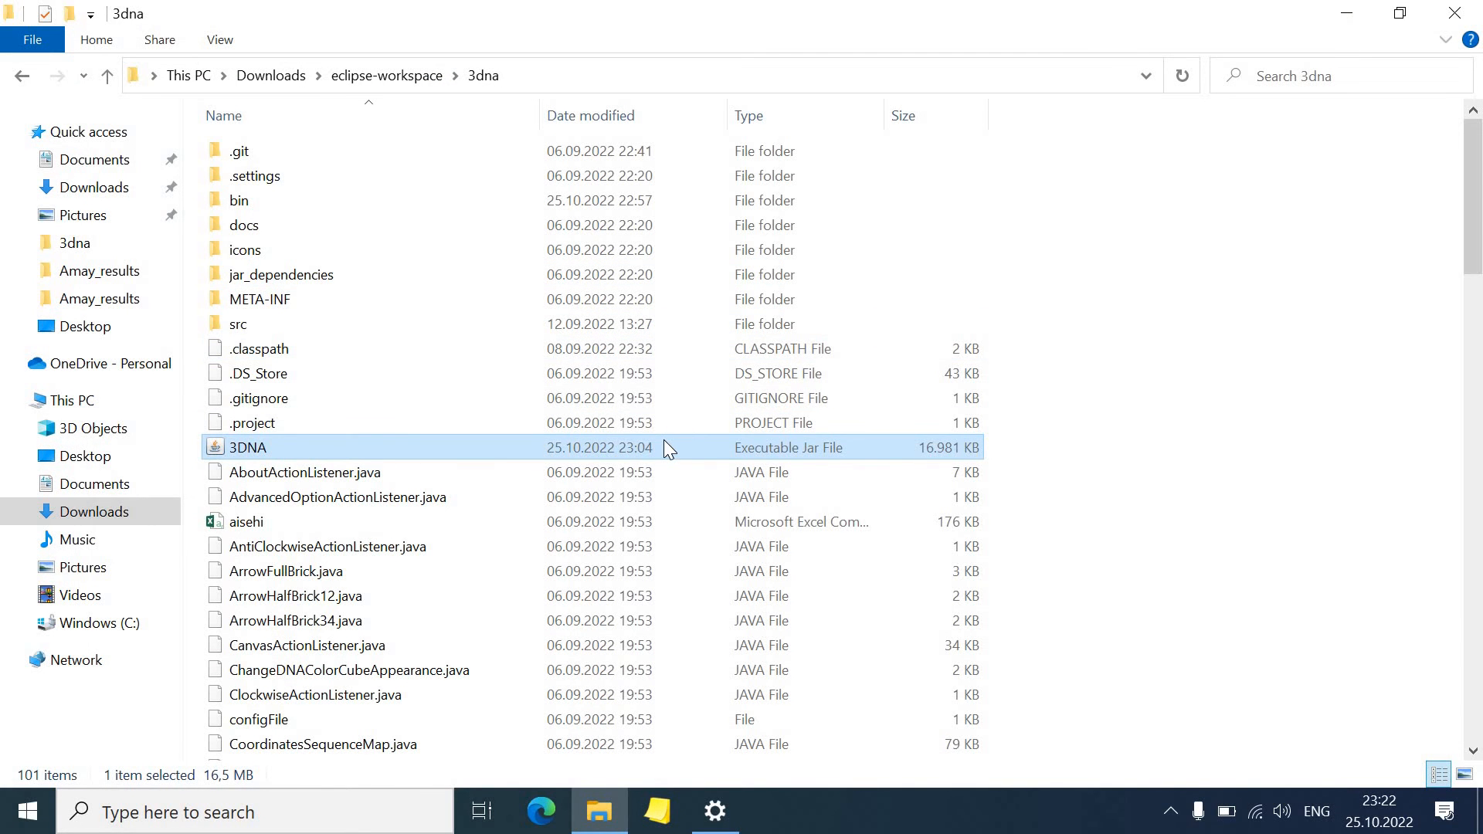
Relaunch 3DNA and start a new project named 3dna_test
double_click(664, 446)
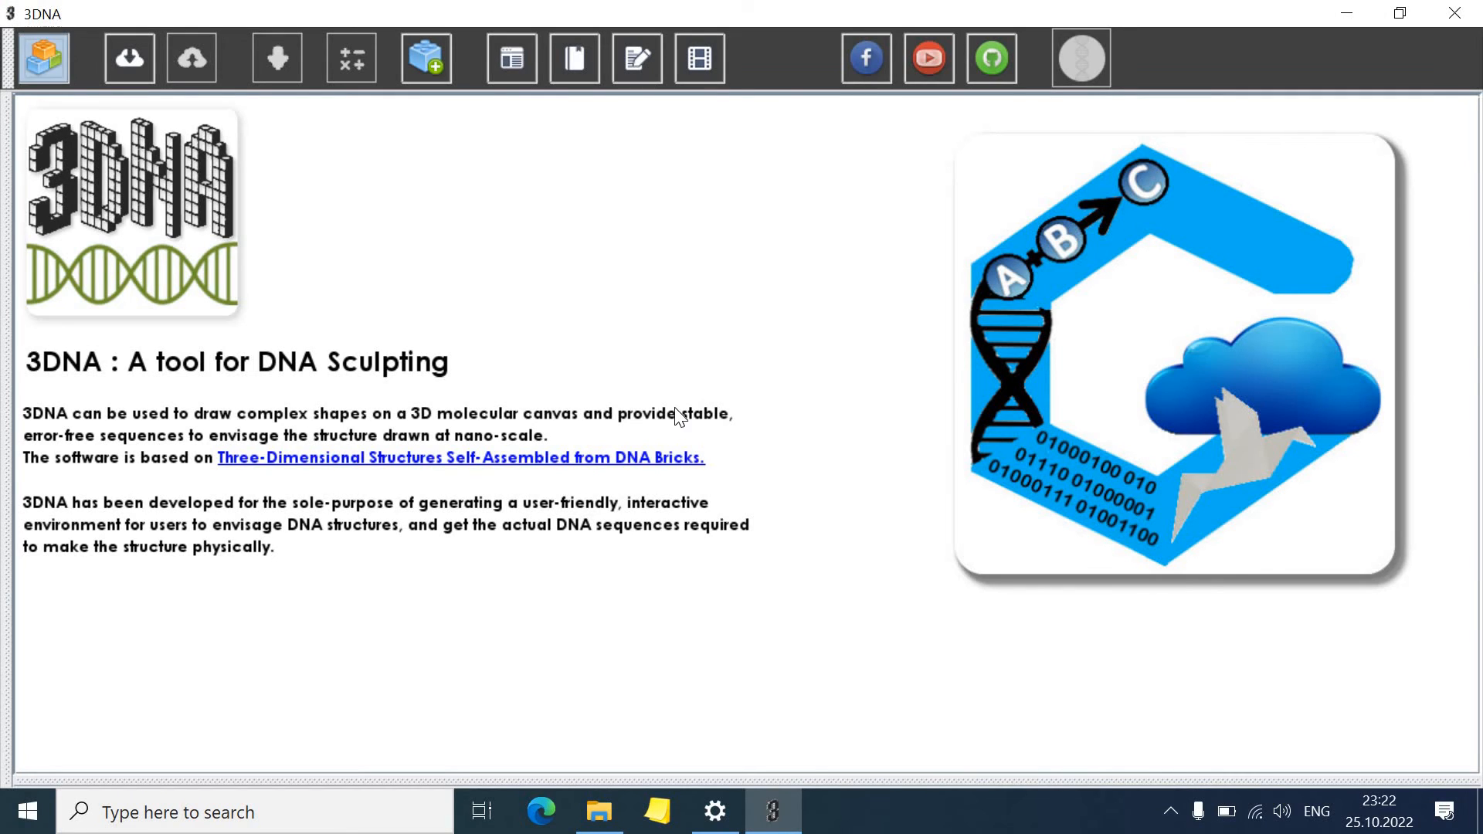
left_click(701, 351)
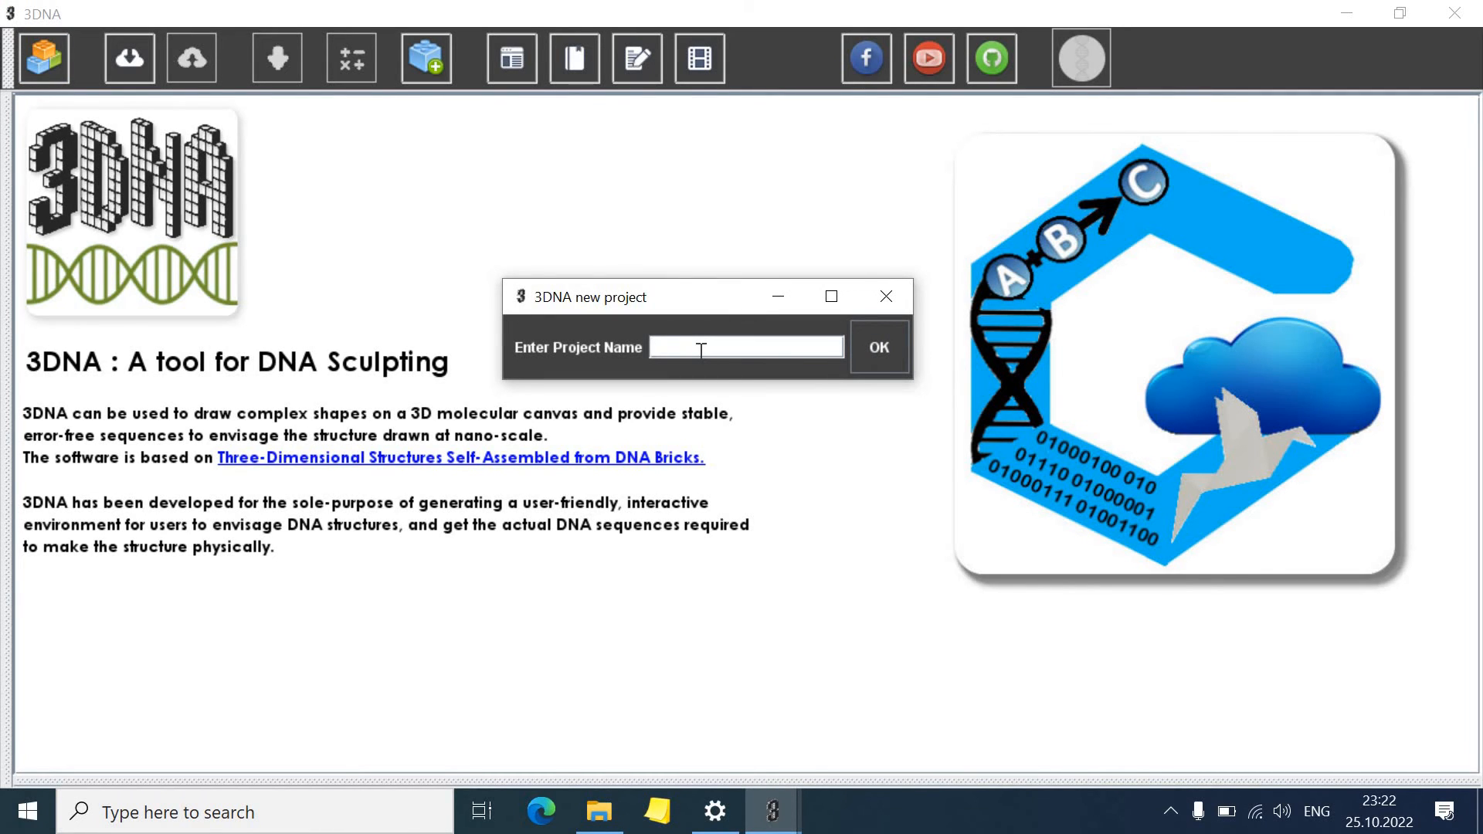
type("3db")
key("BackSpace")
type("na_test")
left_click(869, 359)
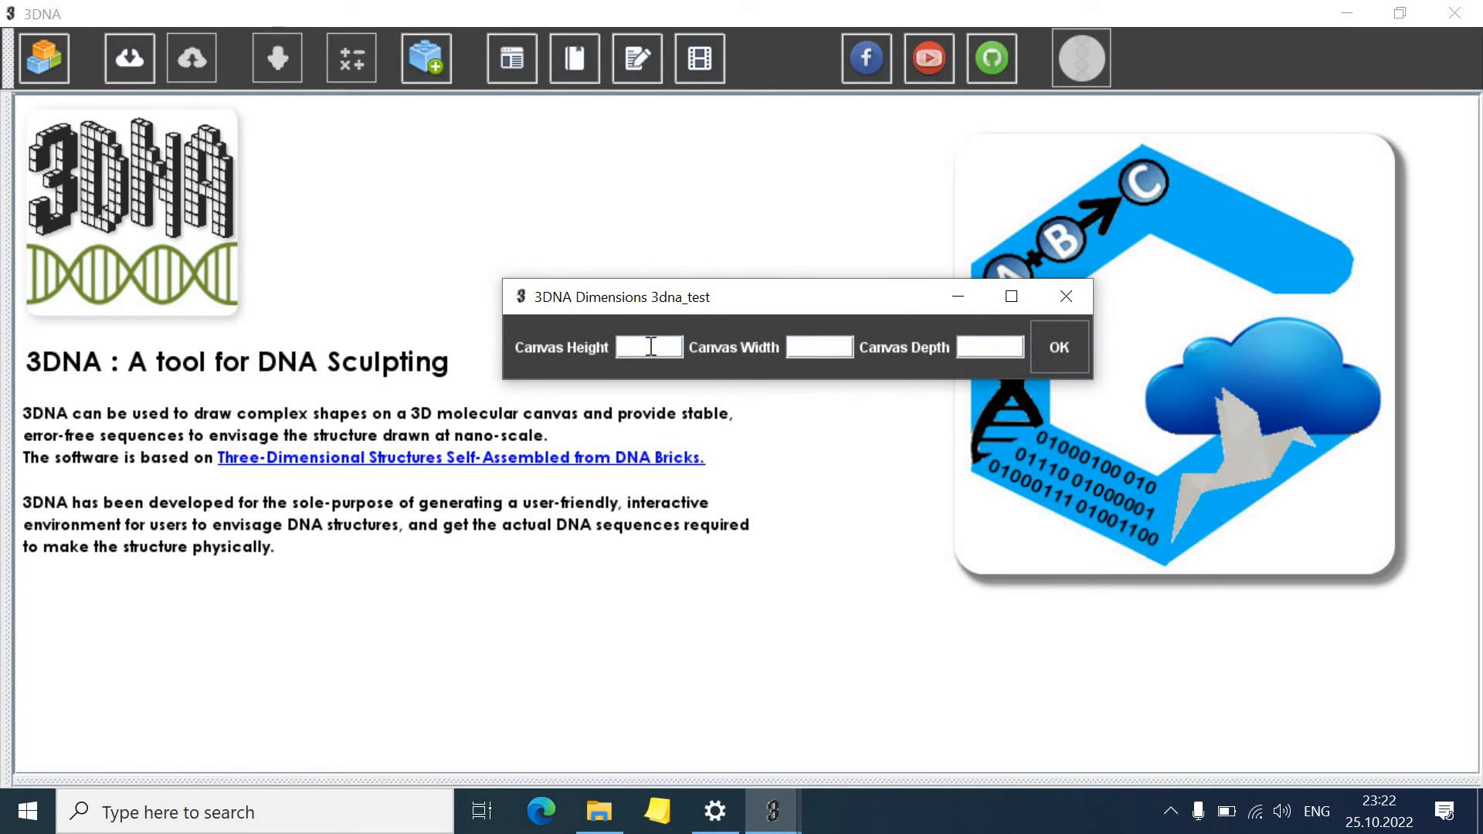
Create a canvas with height 3, width 3 and depth 24
type("3")
left_click(811, 349)
type("3")
left_click(983, 350)
type("24")
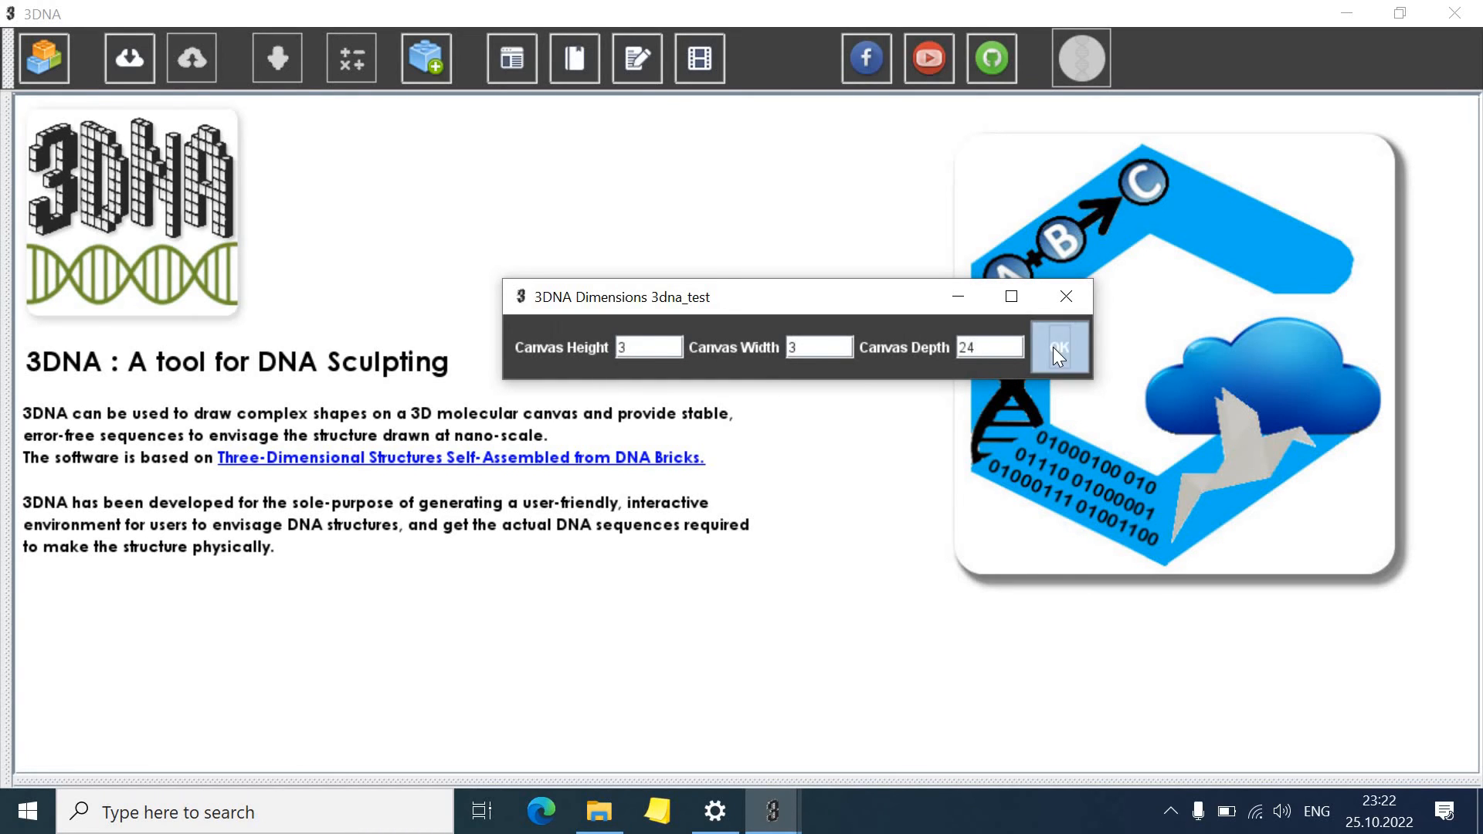
left_click(1054, 346)
Delete the centre, top-middle and bottom-middle voxels through the full depth, splitting the block into two columns
left_click(652, 319)
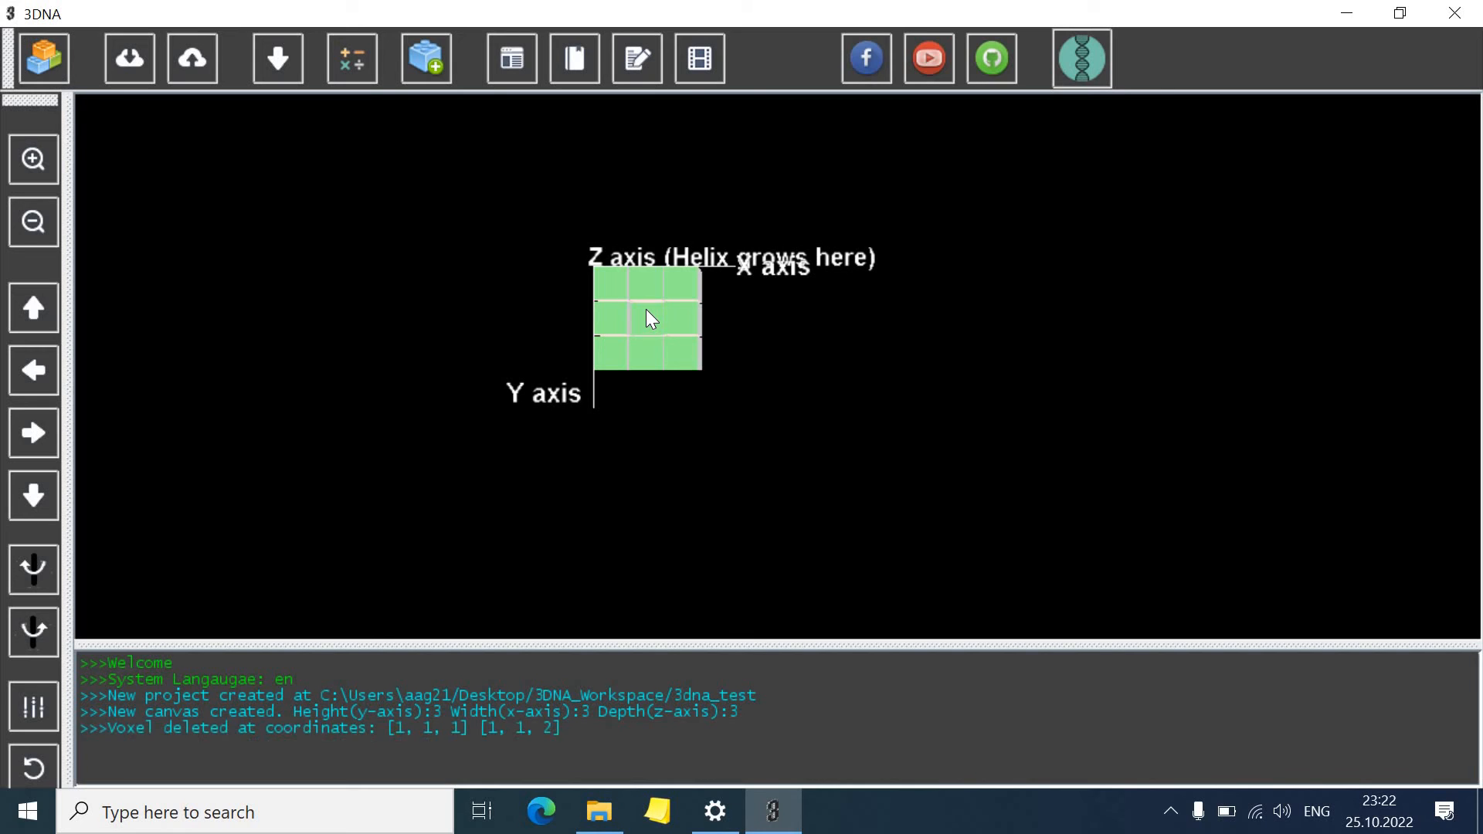
left_click(651, 319)
left_click(651, 309)
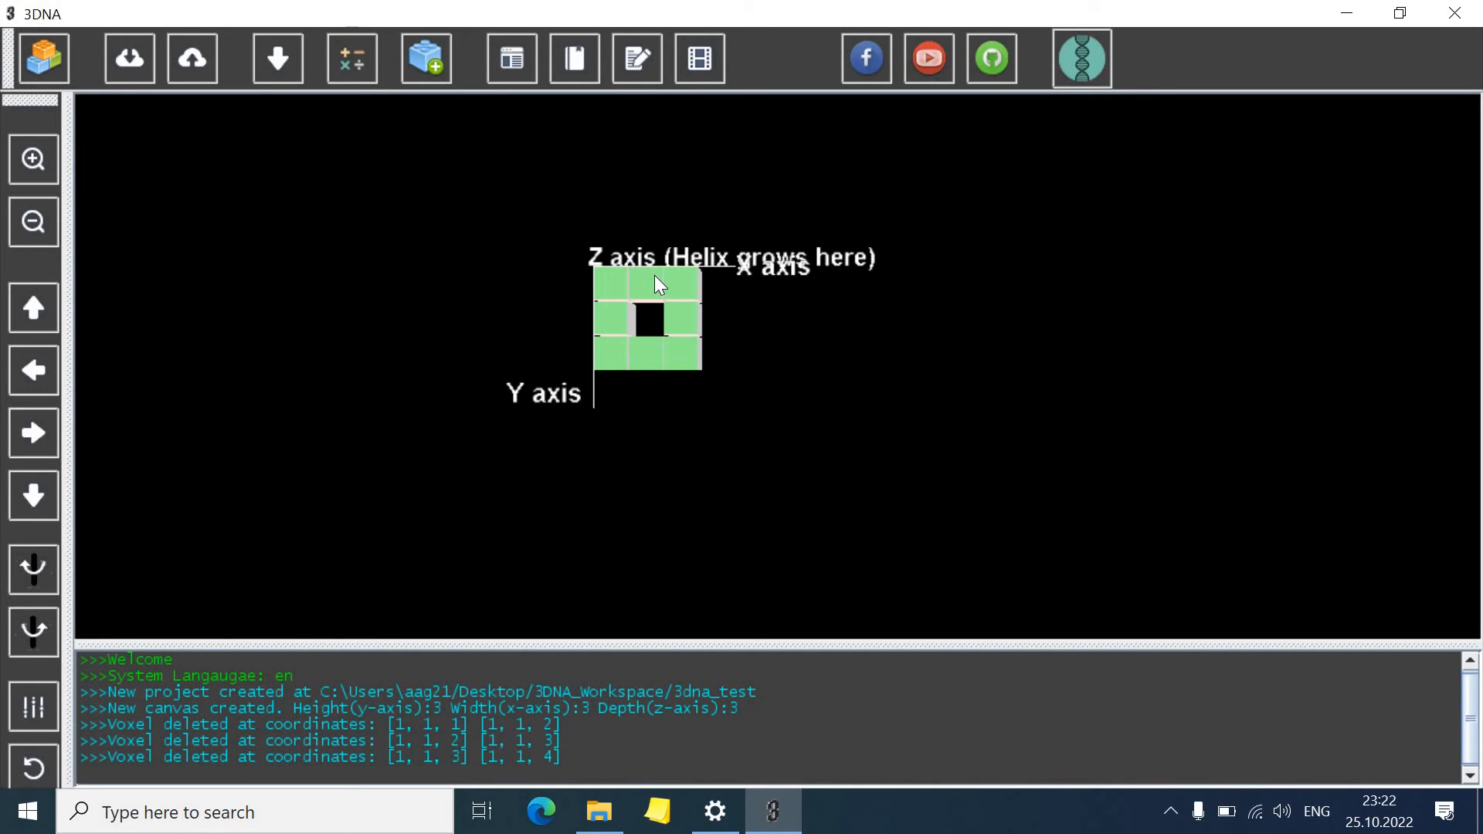
left_click(655, 277)
left_click(654, 279)
left_click(654, 280)
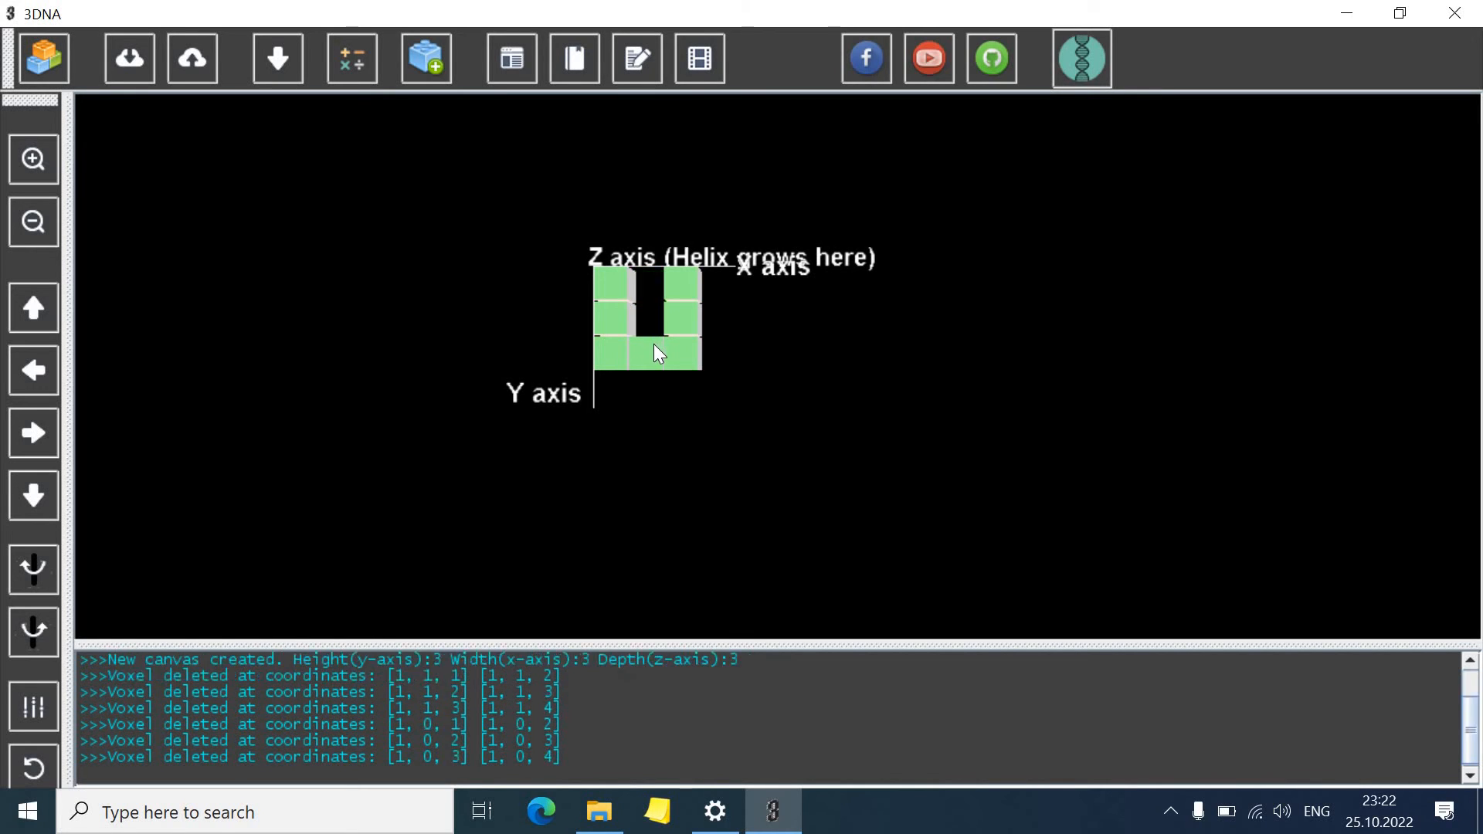
left_click(653, 346)
left_click(654, 346)
left_click(654, 346)
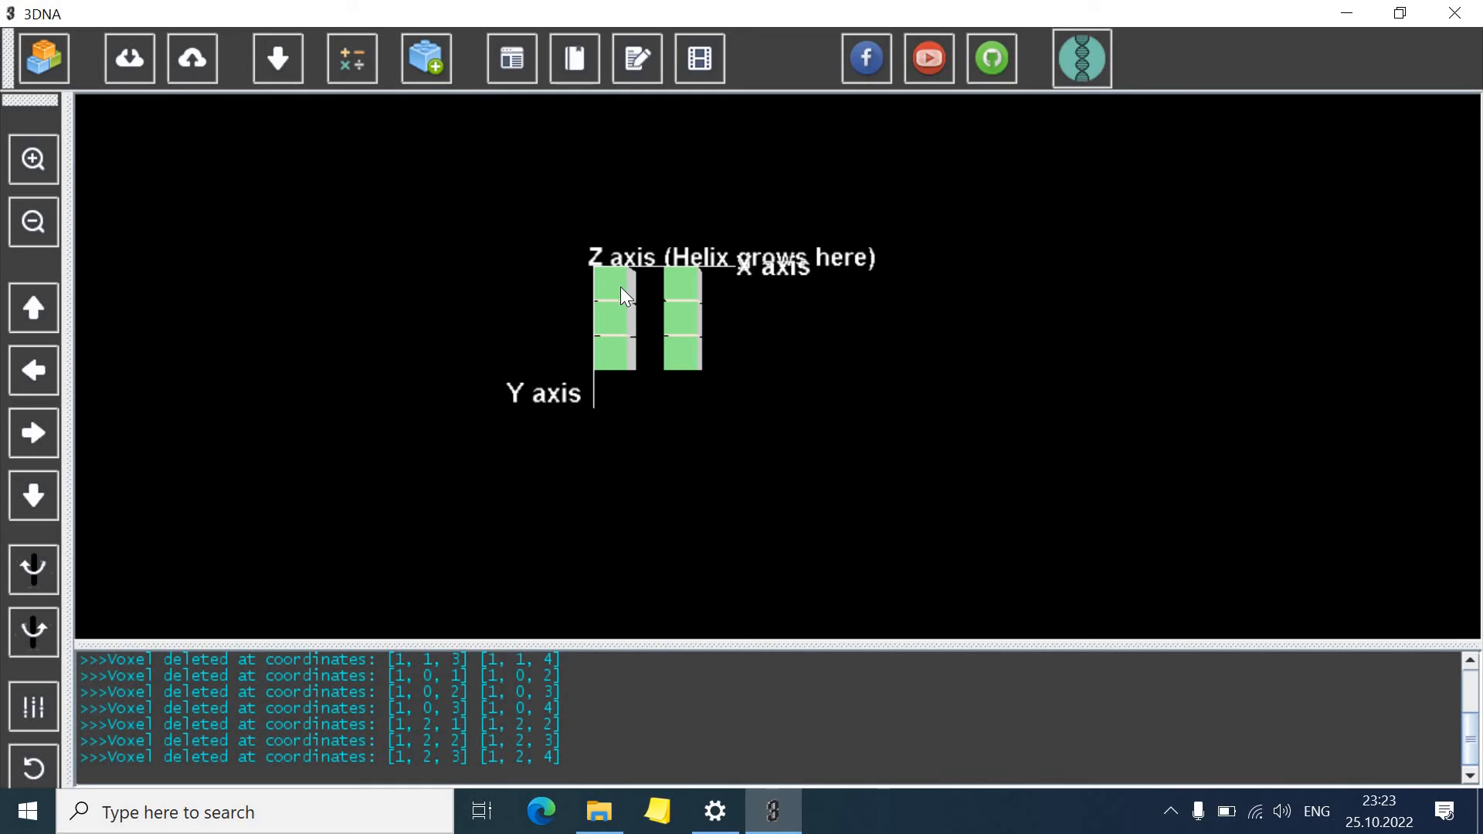
Save the DNA sequences as a .csv file and close the connectivity check window
left_click(279, 69)
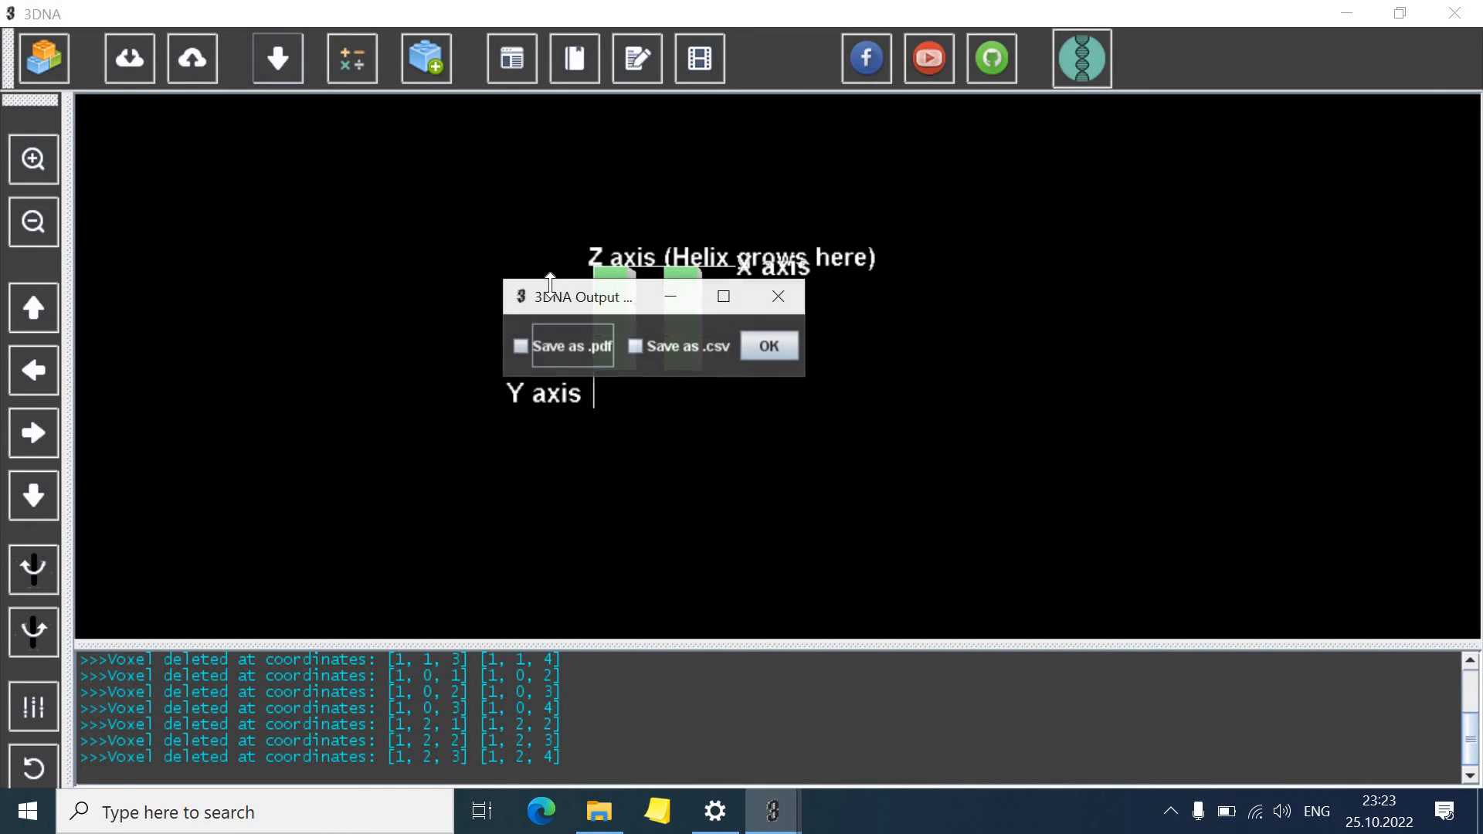
left_click(665, 352)
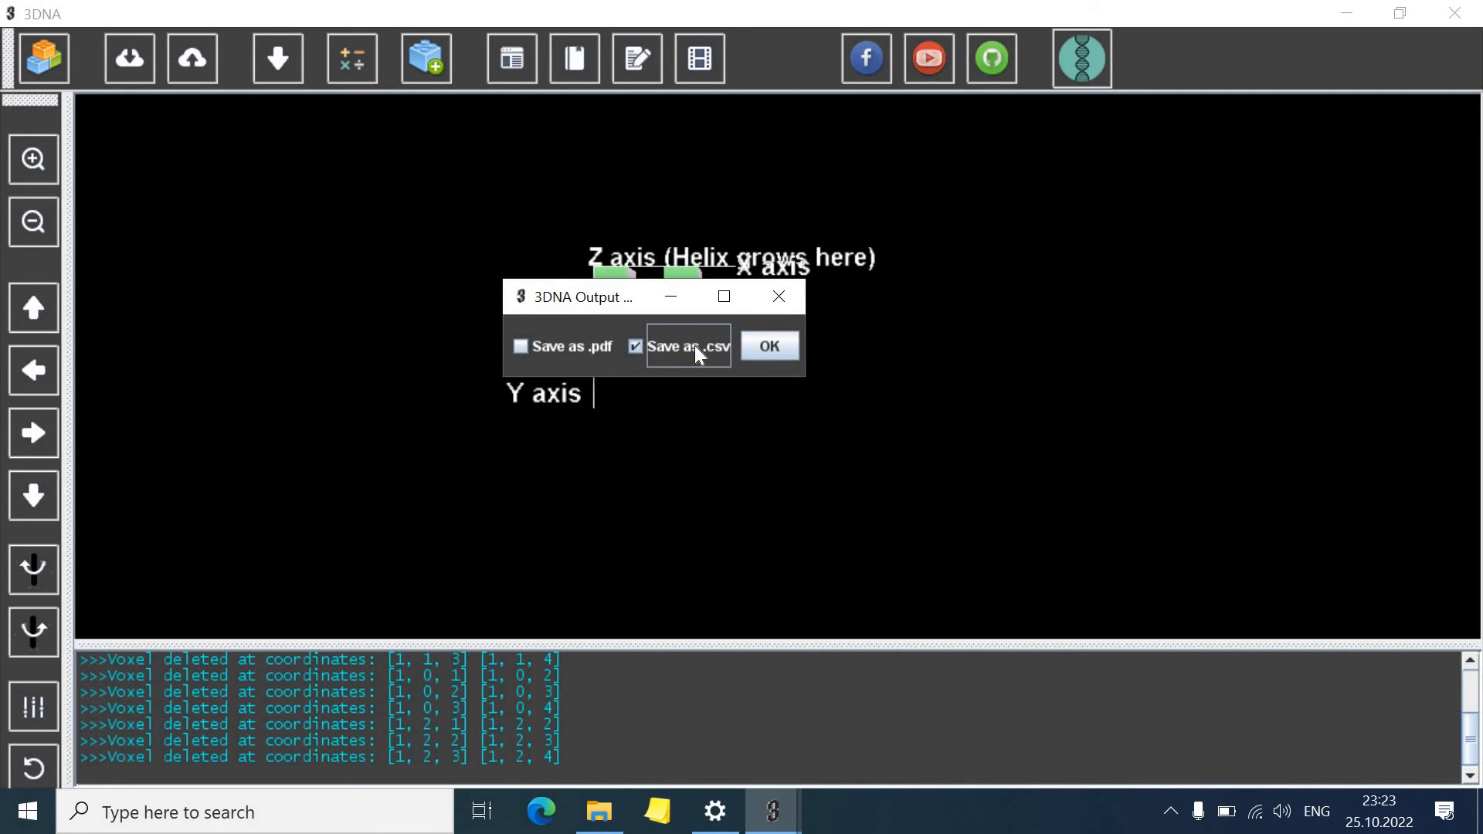
left_click(766, 346)
left_click(822, 349)
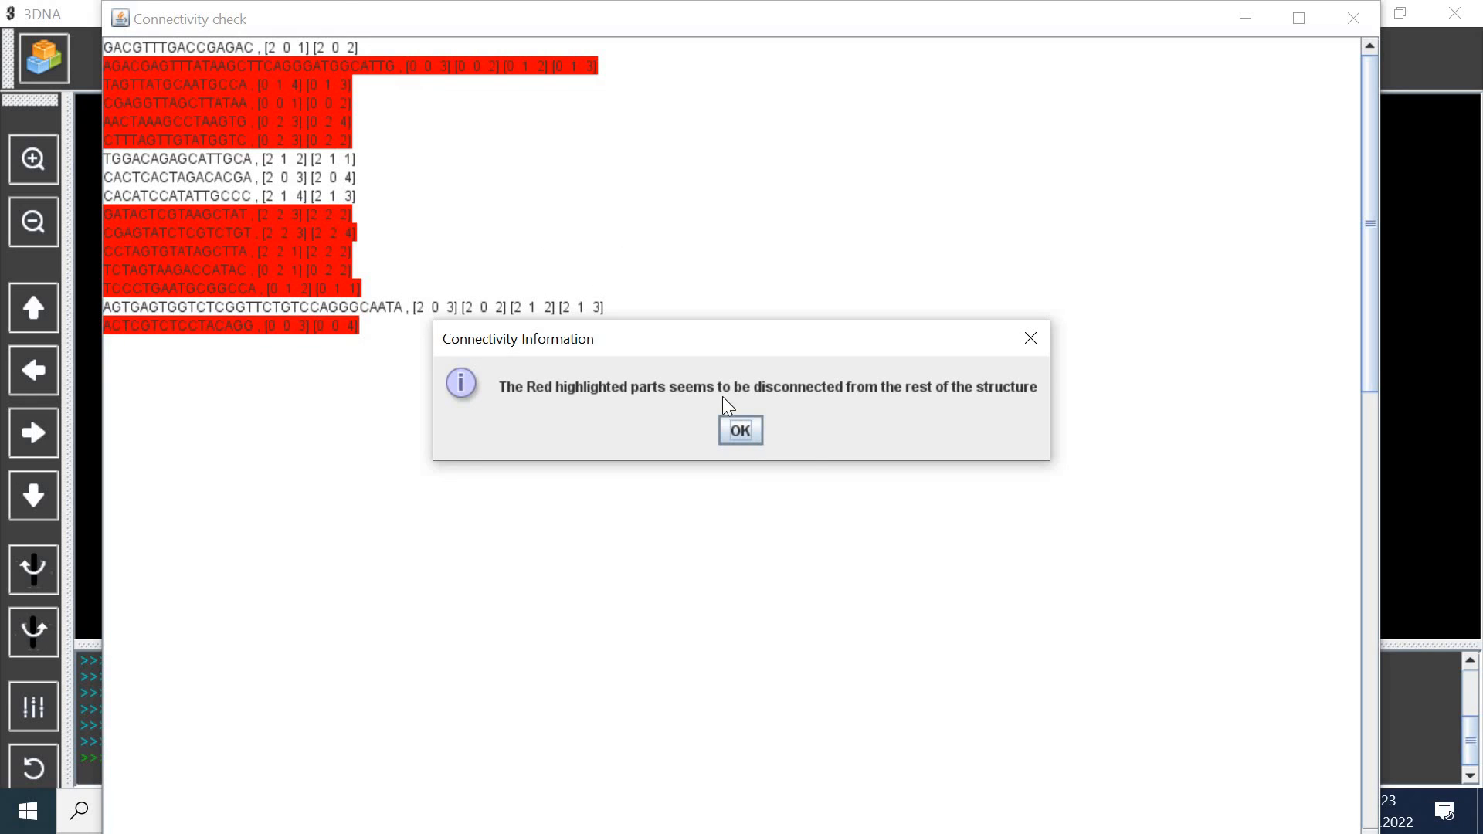
left_click(739, 430)
left_click(1352, 17)
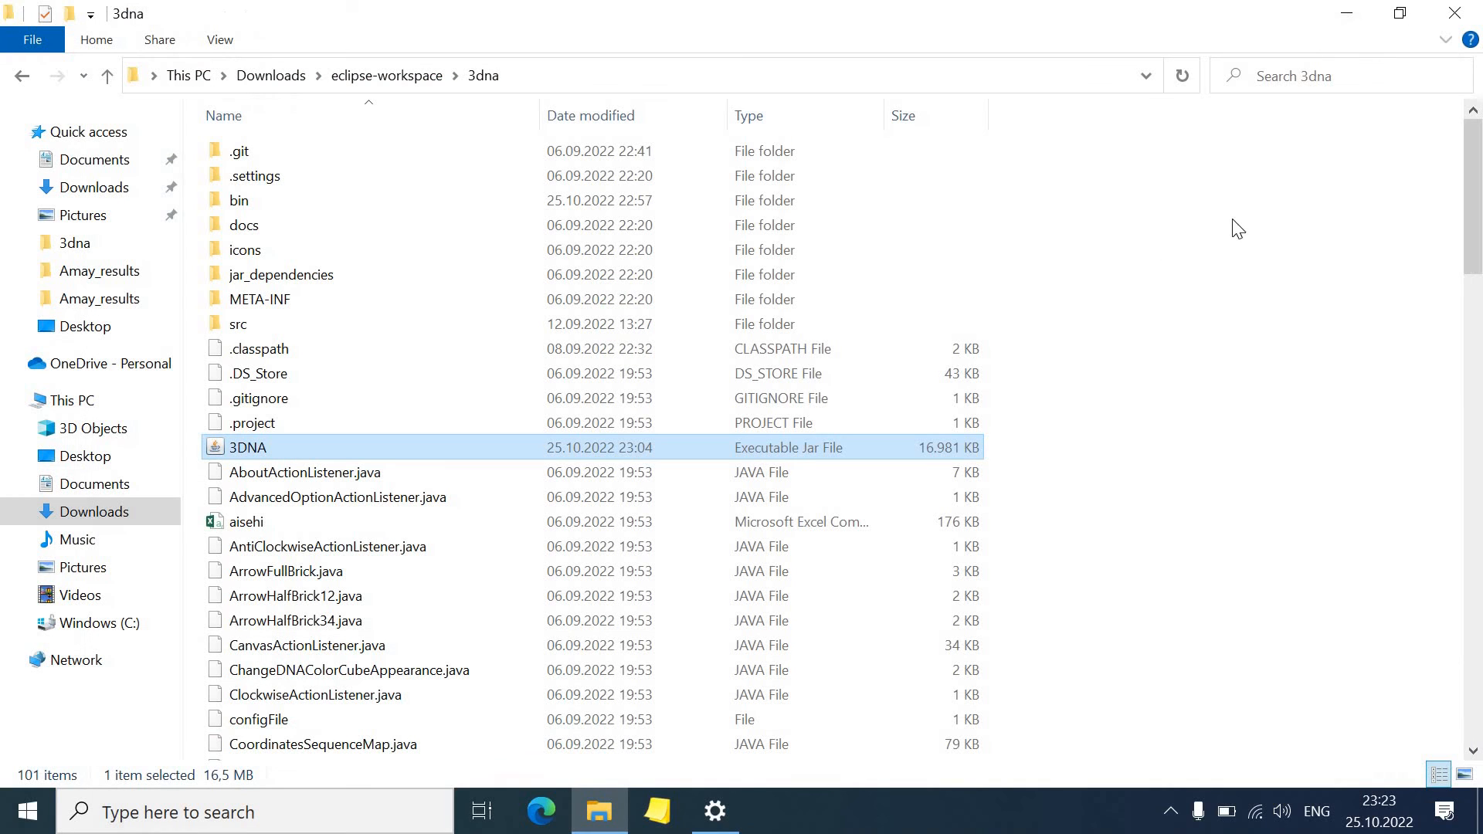